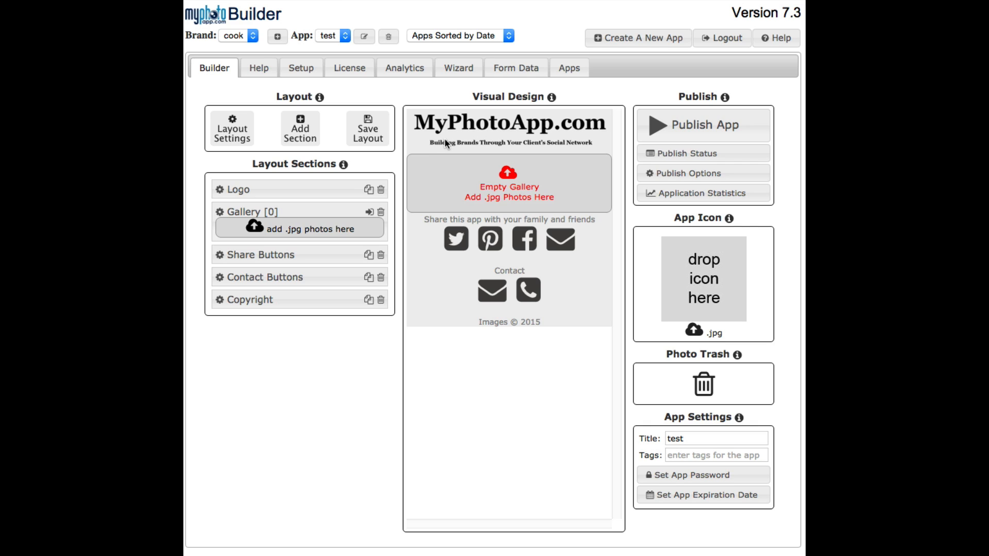
Check the Logo section's settings and delete that section from the layout
left_click(220, 190)
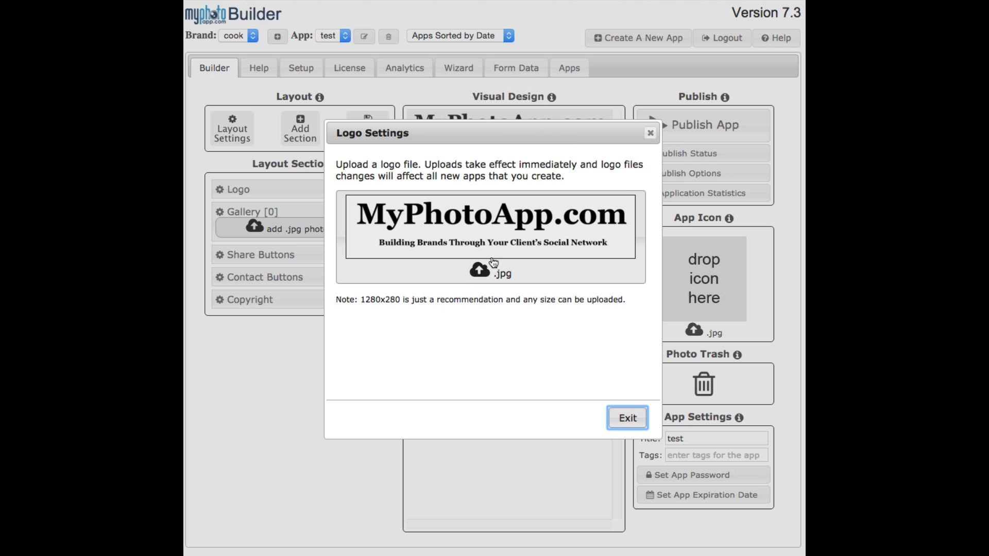
left_click(650, 132)
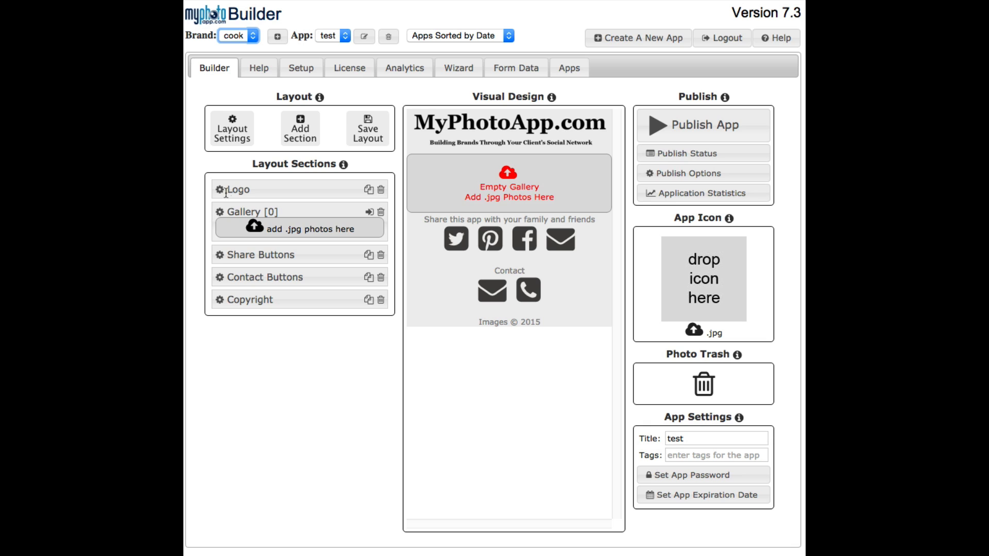
left_click(381, 189)
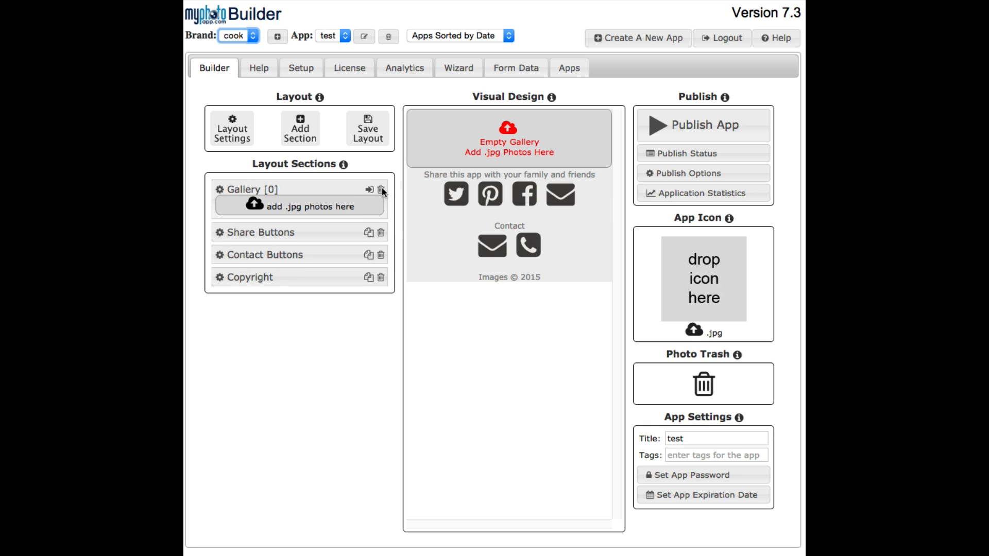
Try an Image section placed above the Gallery in the layout, and delete it
left_click(303, 133)
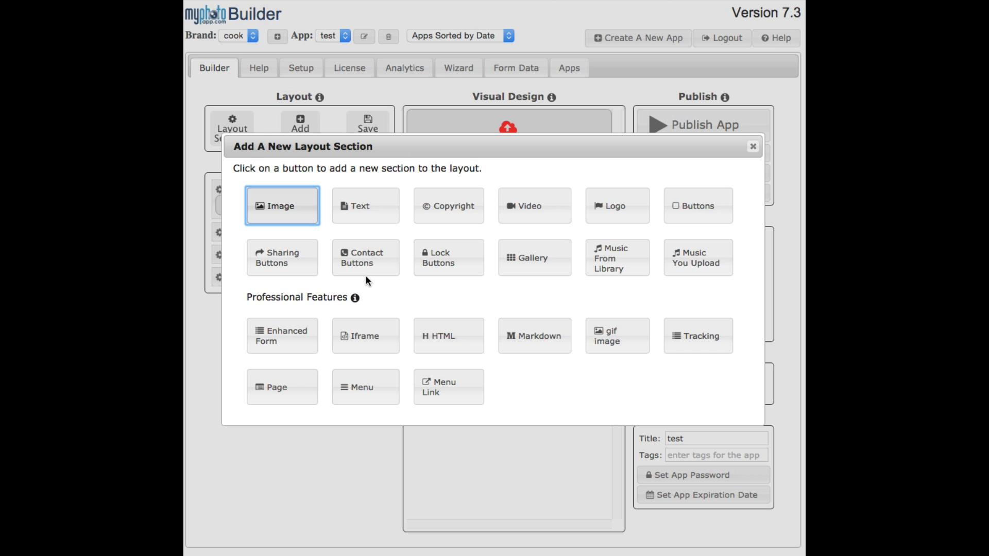
left_click(283, 212)
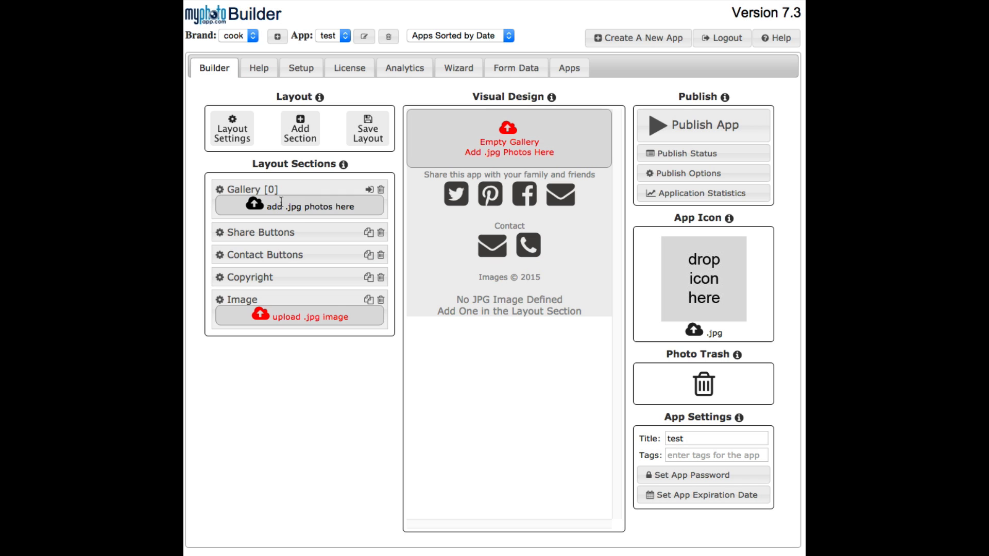
left_click_drag(228, 300, 215, 168)
left_click_drag(230, 300, 222, 190)
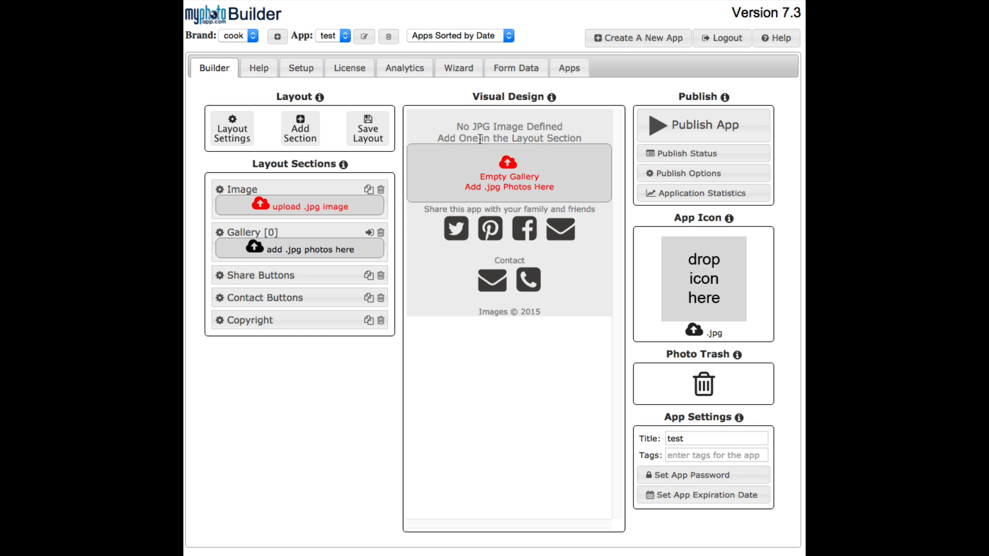
left_click(381, 191)
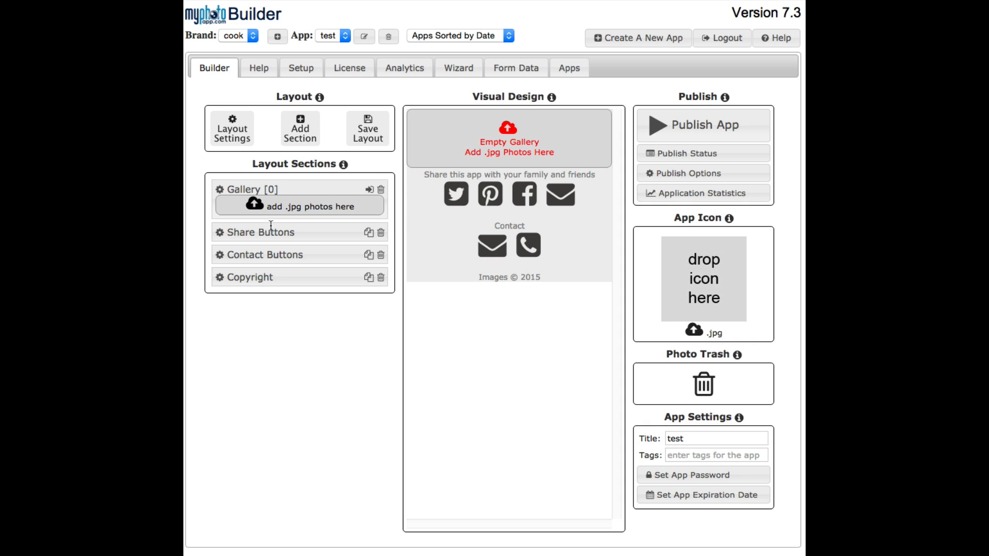
Add a Markdown section to the layout and move it above the Gallery section
left_click(300, 121)
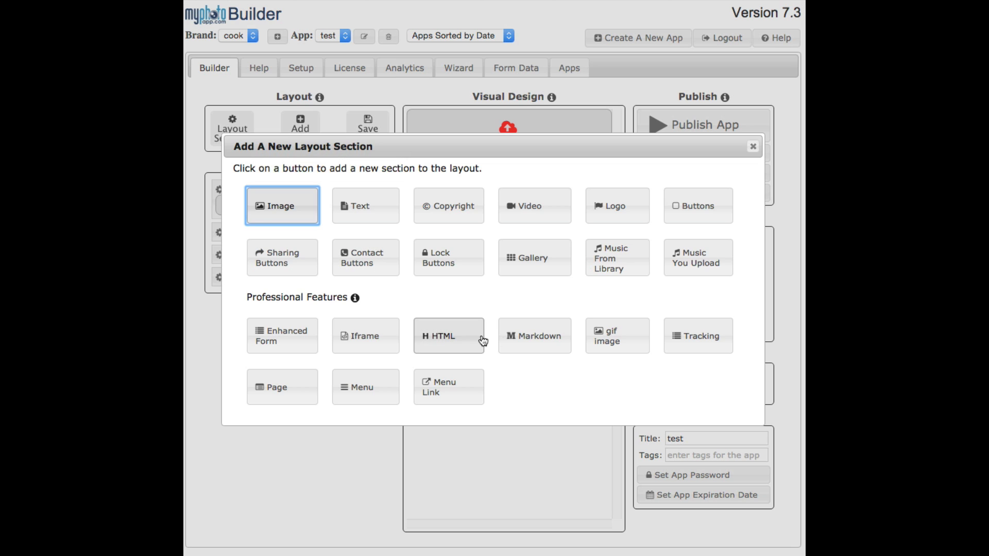
left_click(522, 343)
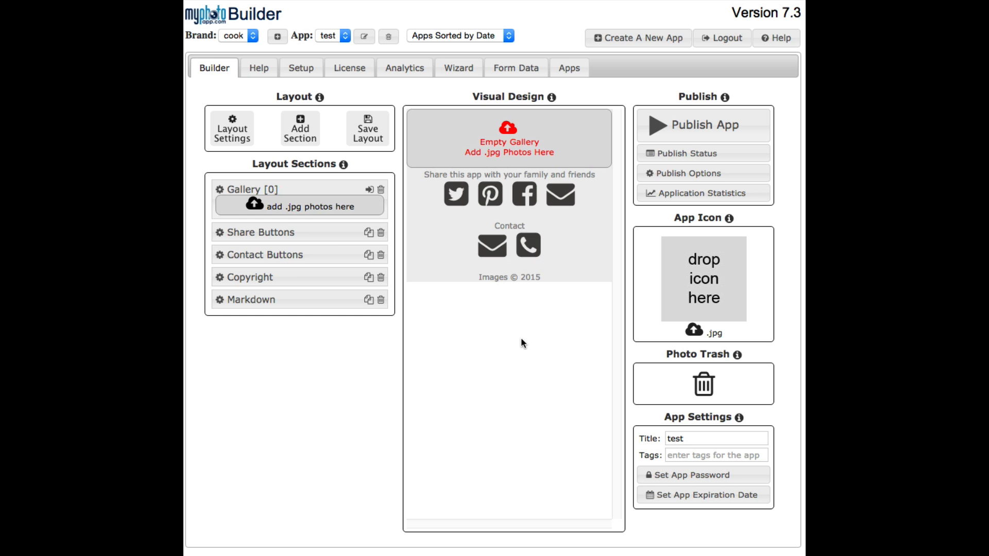
left_click_drag(226, 300, 233, 184)
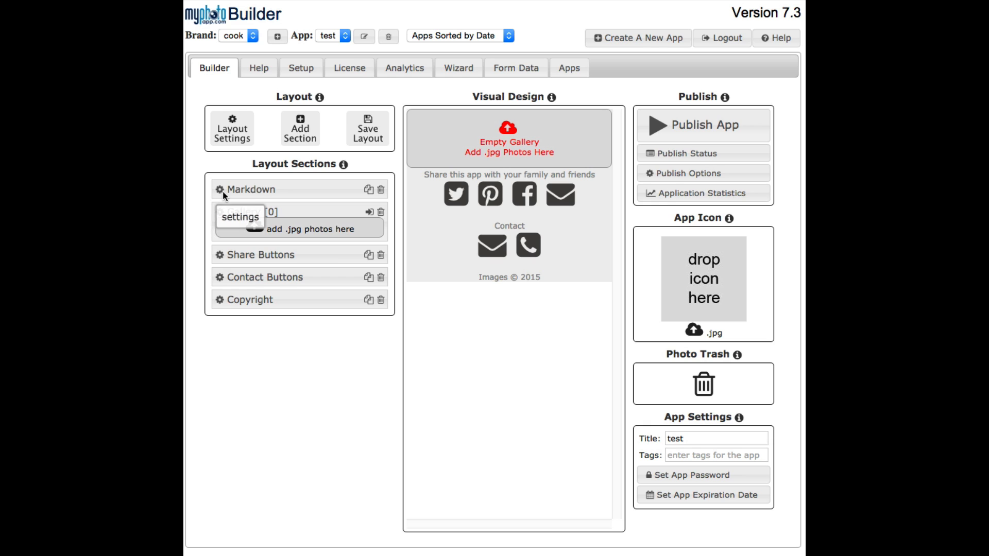
Enter "The Paper Store" as the Markdown section's text, center it and save the section
left_click(220, 190)
left_click(281, 247)
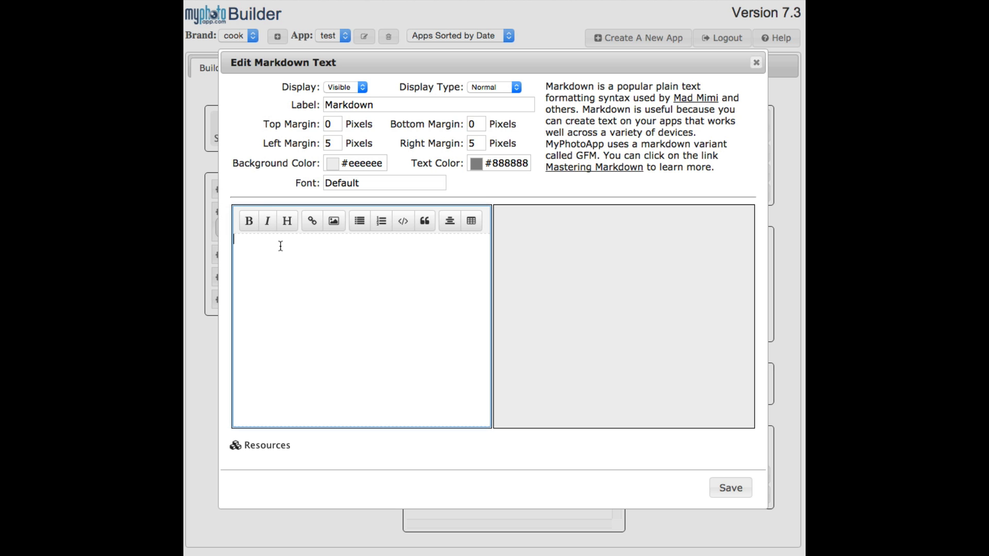
type("The Paper Store")
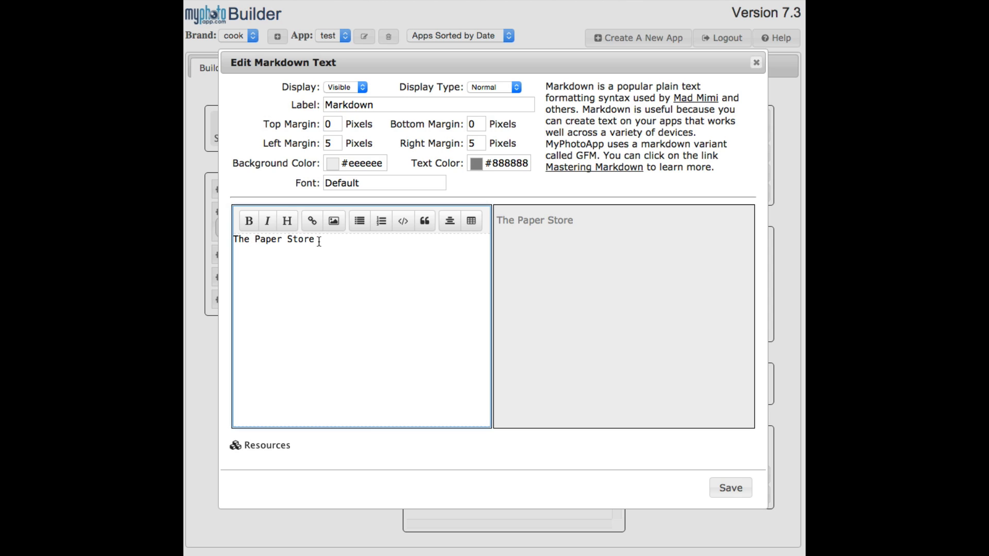
left_click_drag(315, 241, 229, 233)
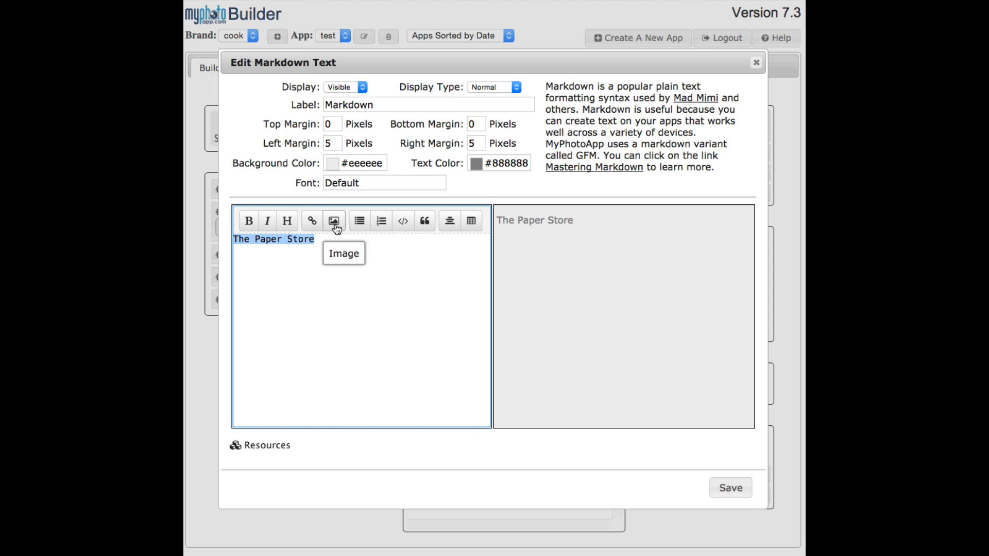
left_click(450, 221)
left_click(731, 490)
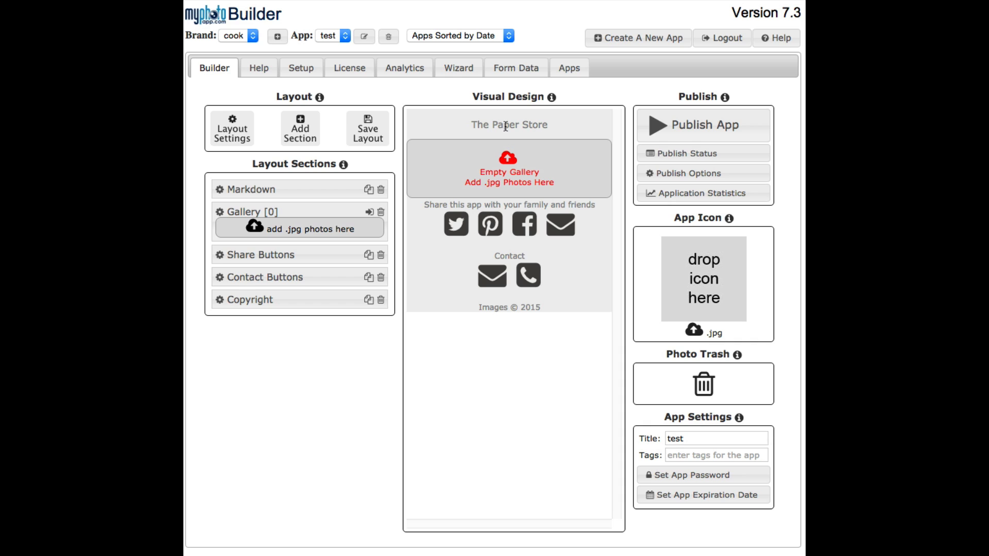
Preview the Adamina, Actor and Acme fonts in the font selector for the Markdown section
left_click(219, 190)
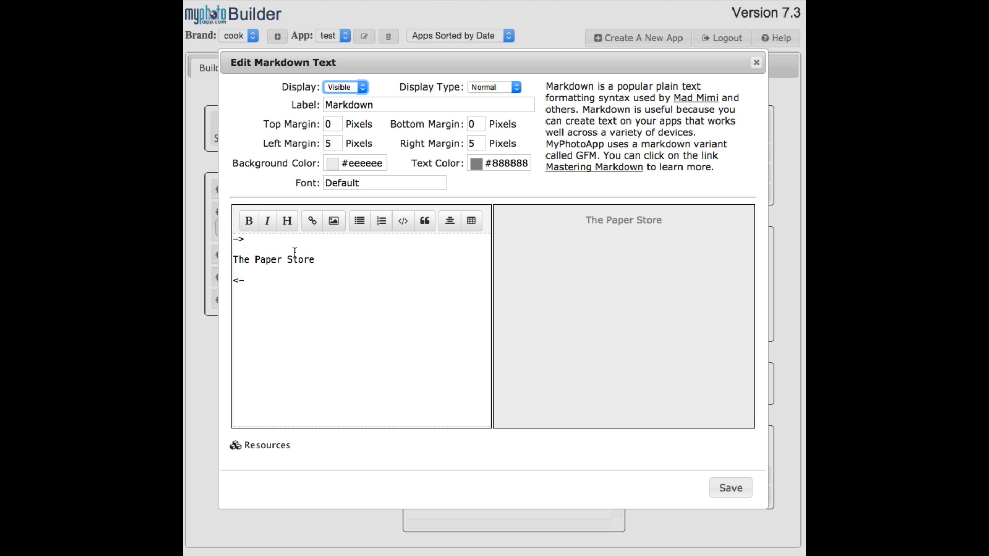
left_click(359, 183)
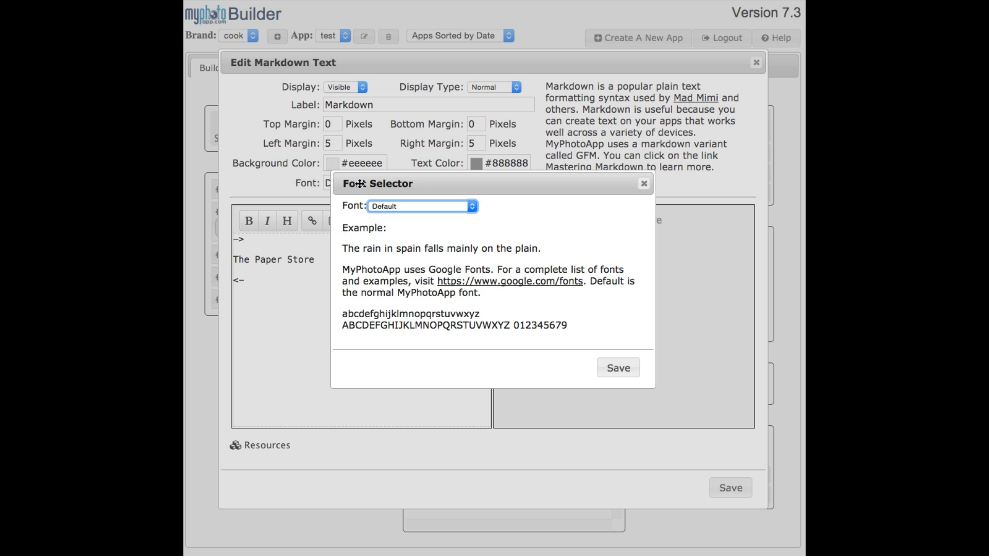
left_click(470, 207)
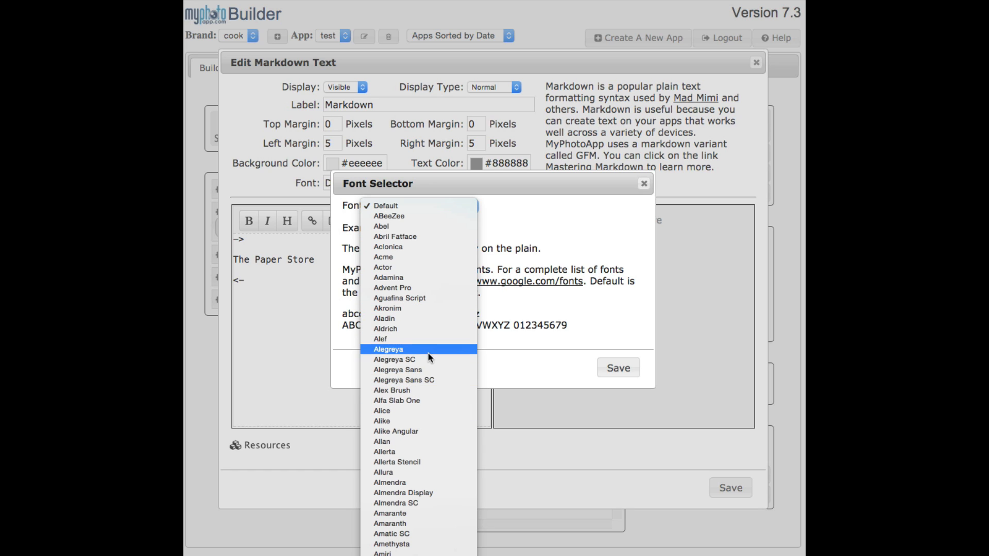
left_click(387, 279)
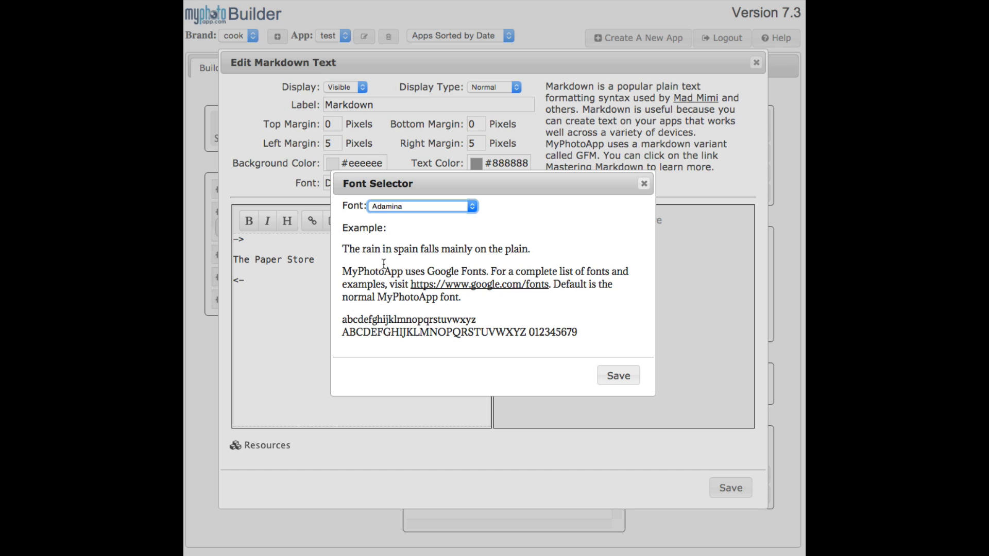
left_click(472, 207)
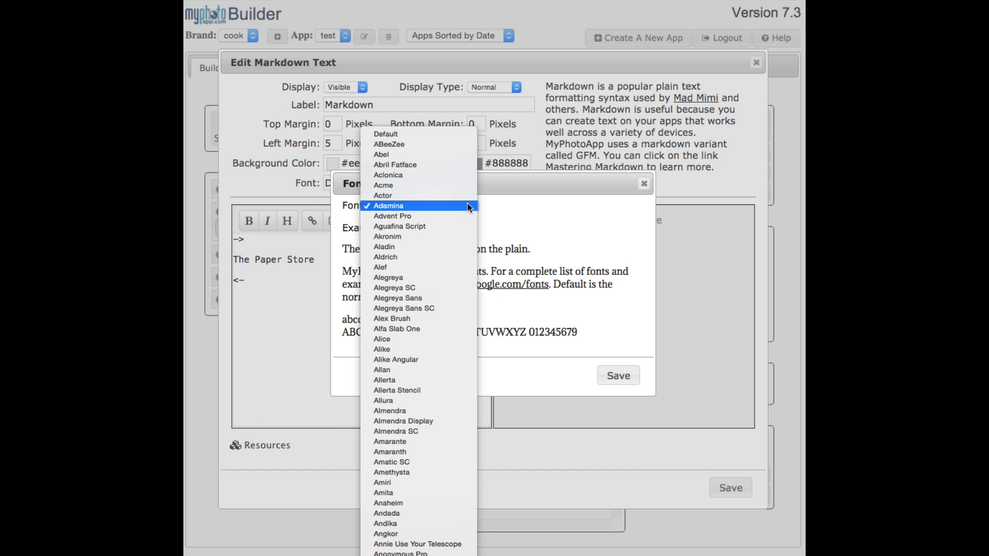
left_click(434, 196)
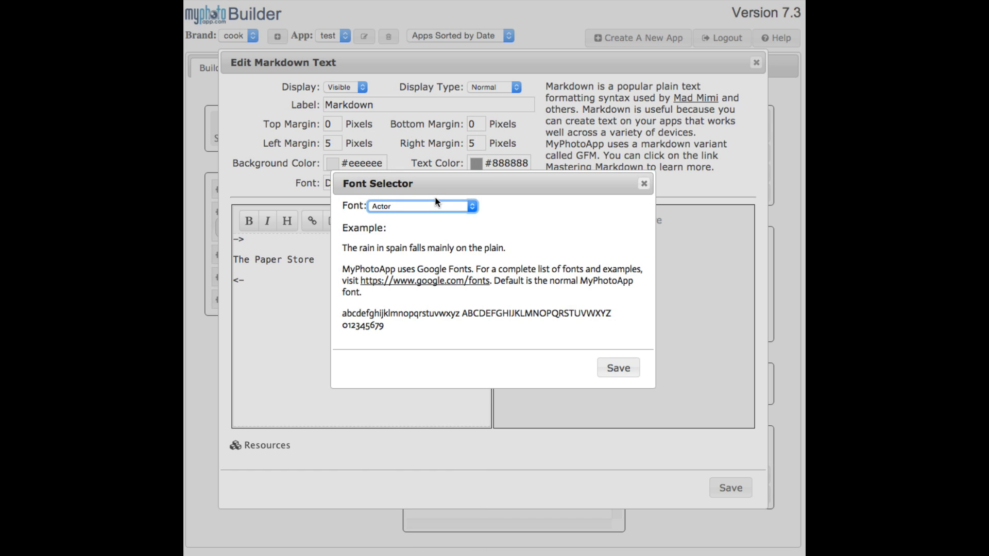
left_click(472, 206)
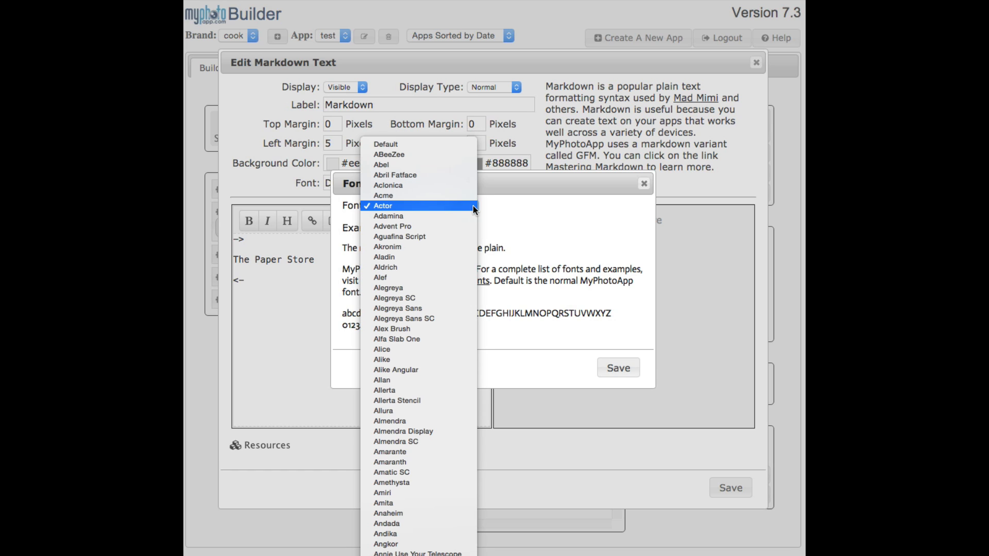
left_click(446, 197)
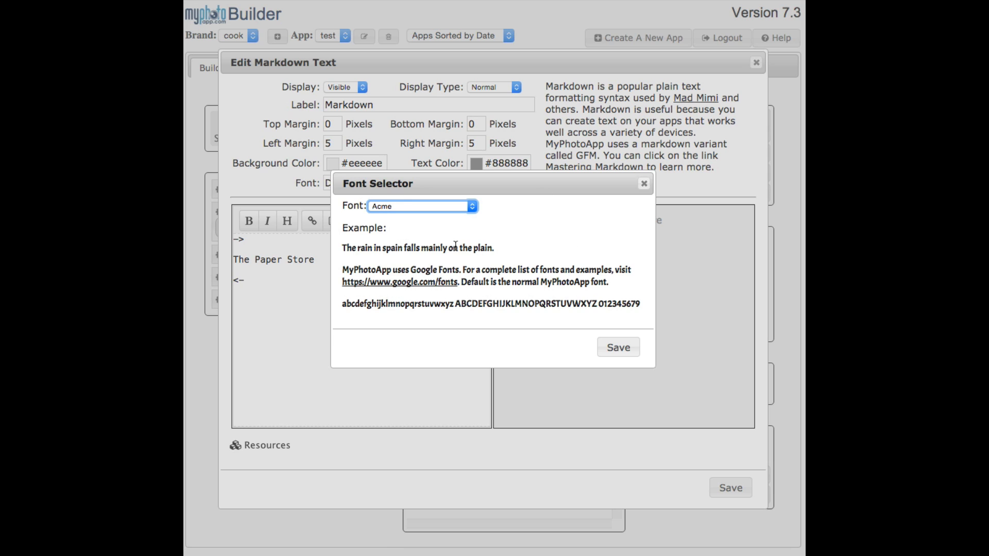
Switch to the Google Fonts site and compare the fonts in the paragraph and word previews, including Oswald
left_click(415, 286)
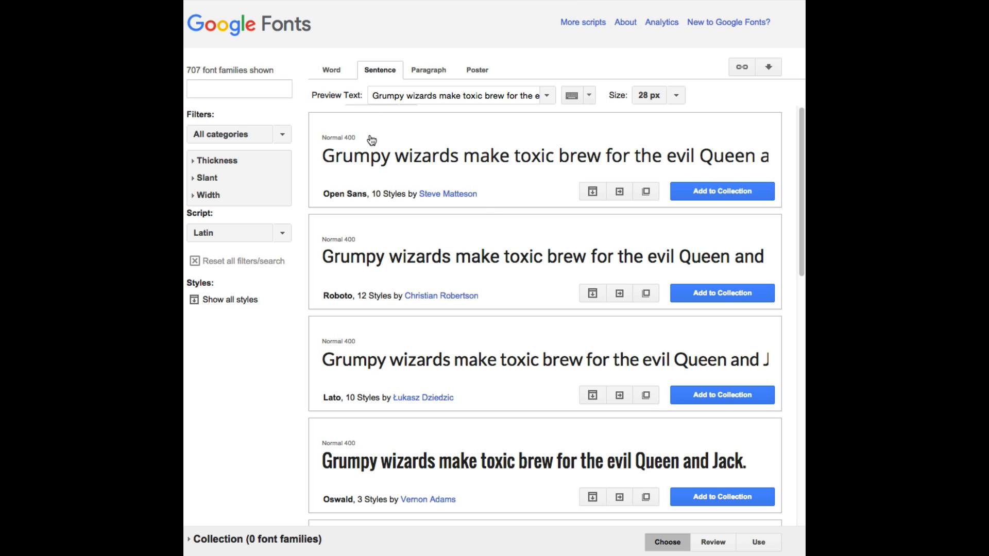
left_click(431, 70)
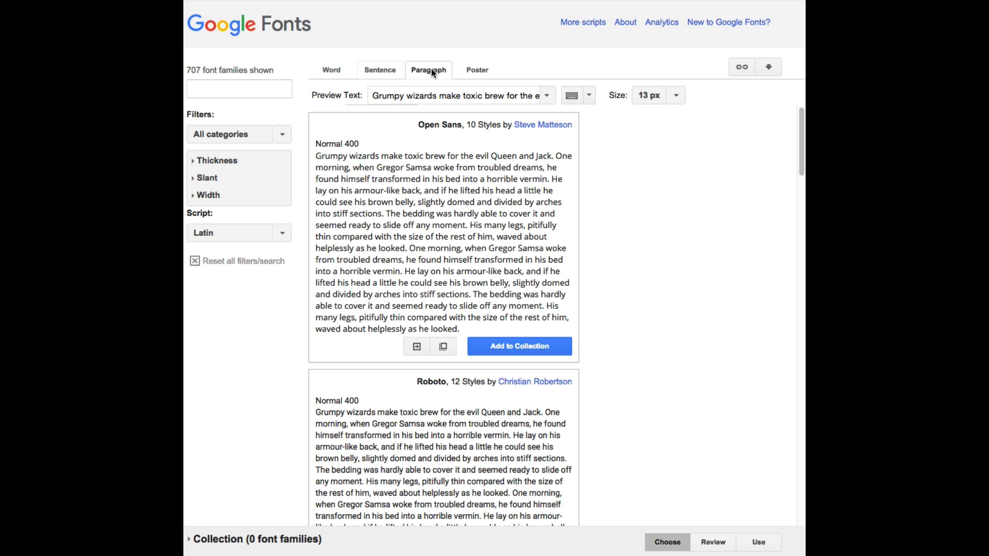
left_click(330, 70)
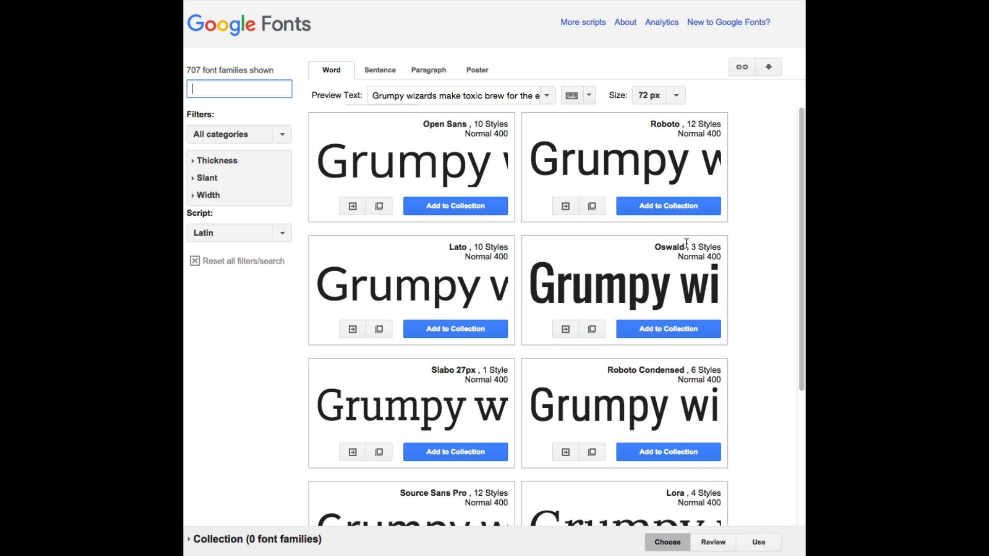
triple_click(656, 251)
left_click(658, 256)
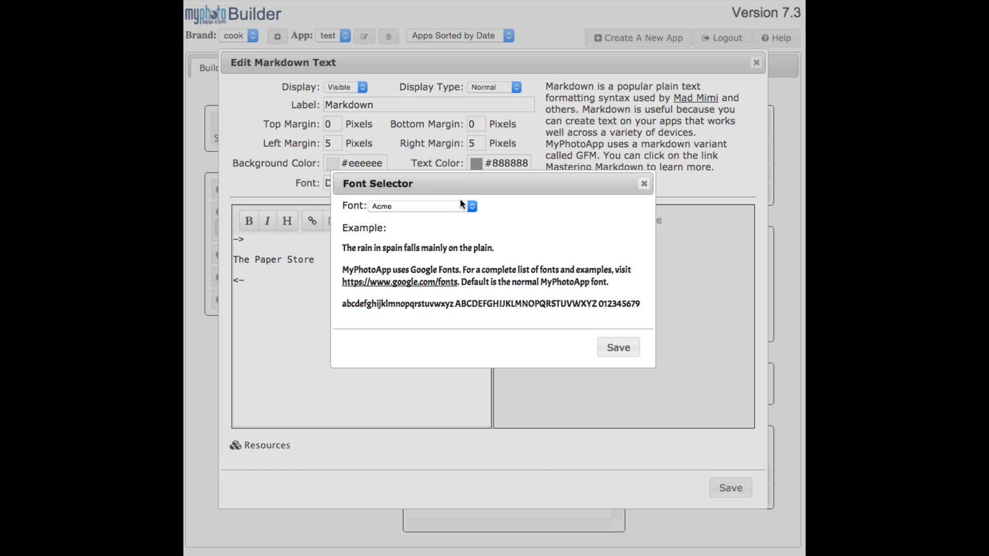
Set the Markdown section's font to Oswald and save the section
left_click(472, 205)
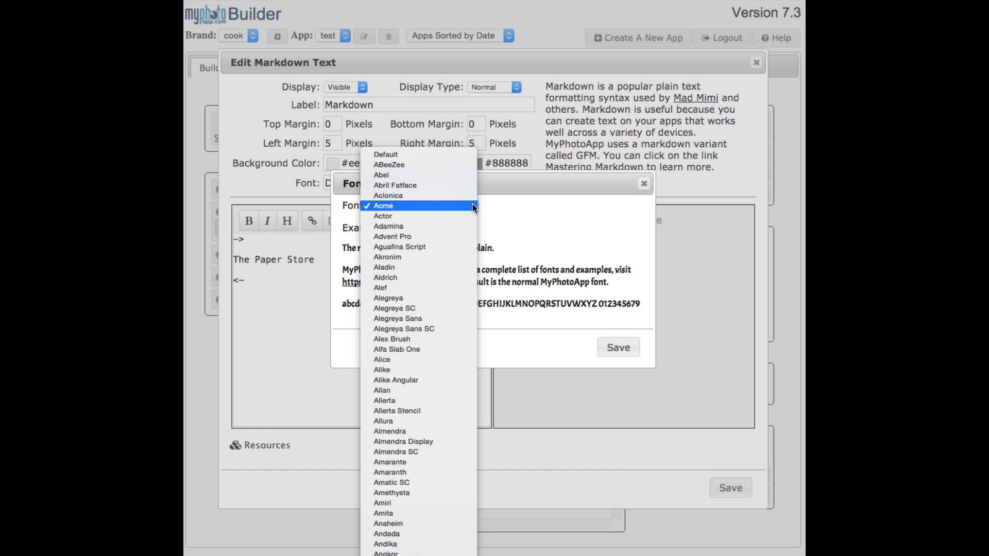
scroll(471, 204, "down", 20)
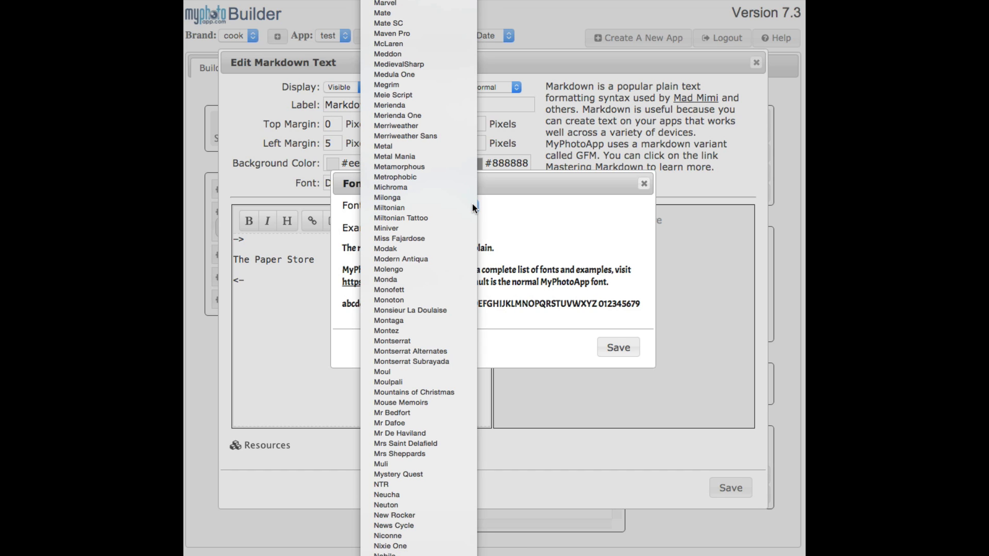
scroll(453, 320, "down", 5)
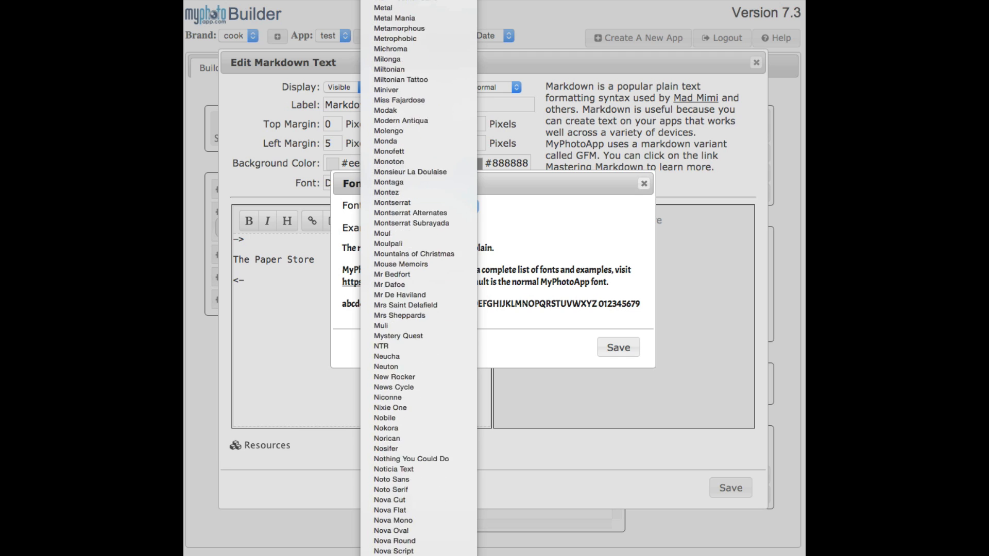
scroll(447, 357, "down", 10)
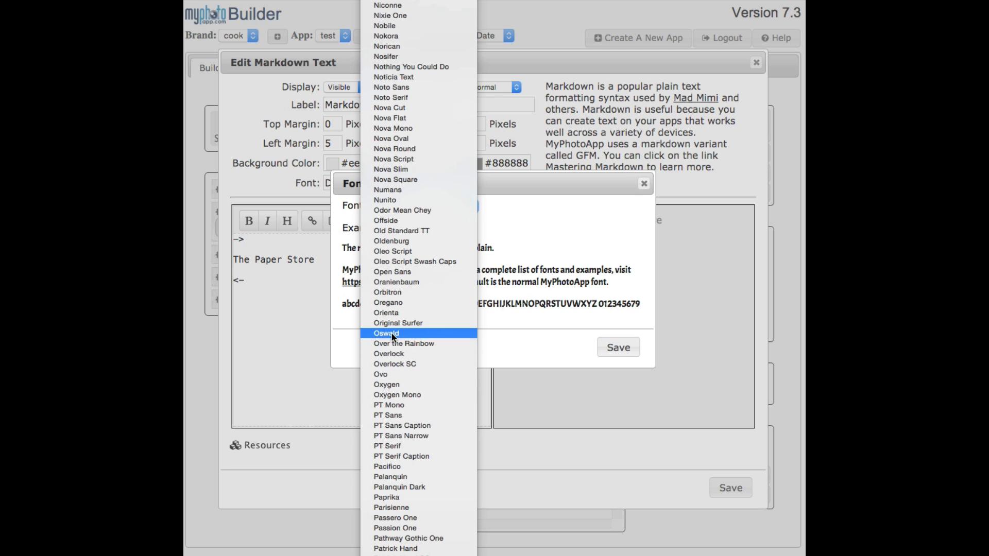
left_click(387, 334)
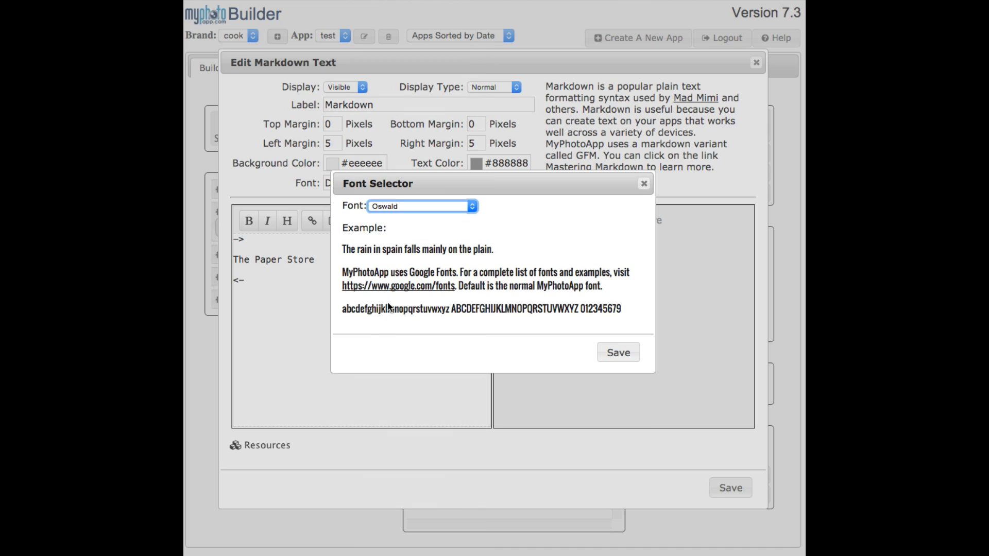
left_click(619, 354)
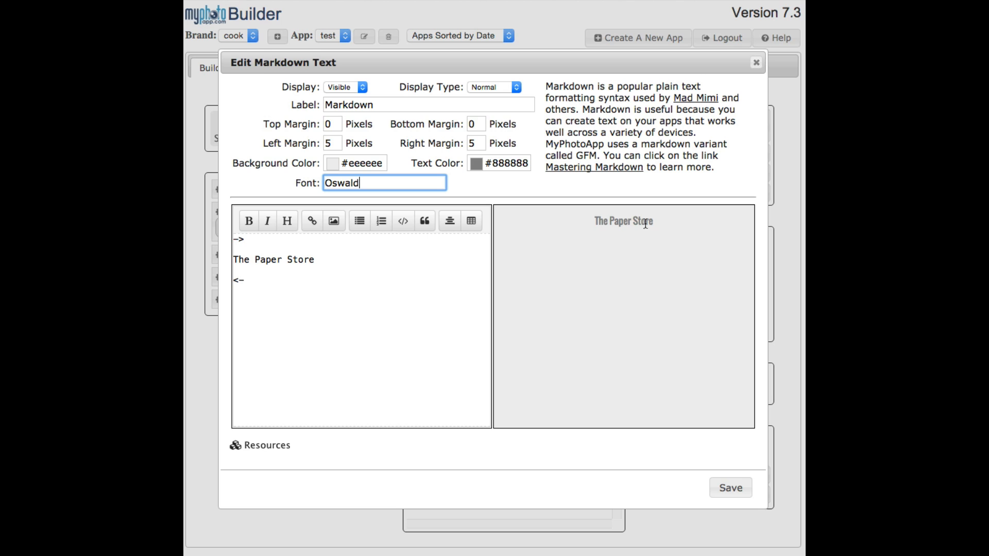
left_click(731, 488)
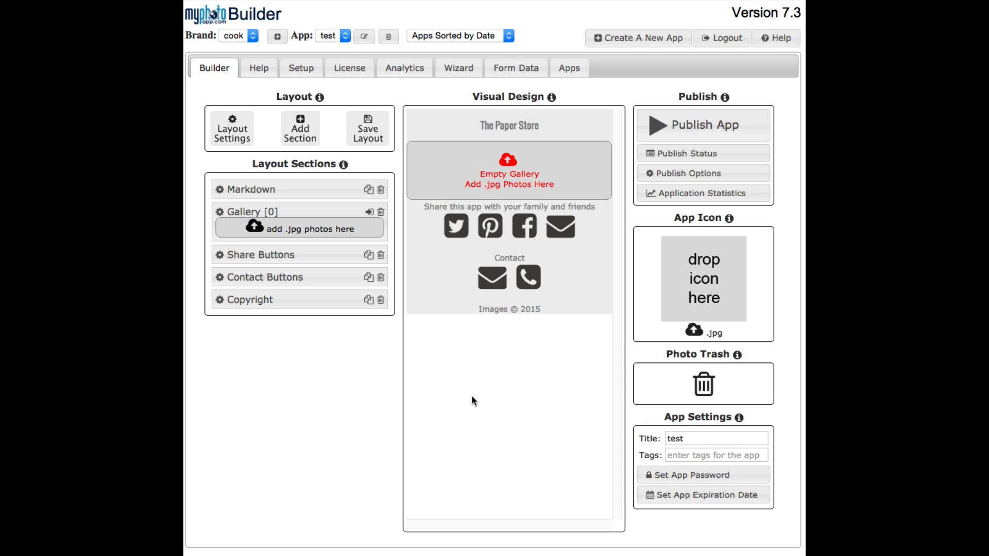
Open the layout's background settings and activate the background URL entry
left_click(232, 132)
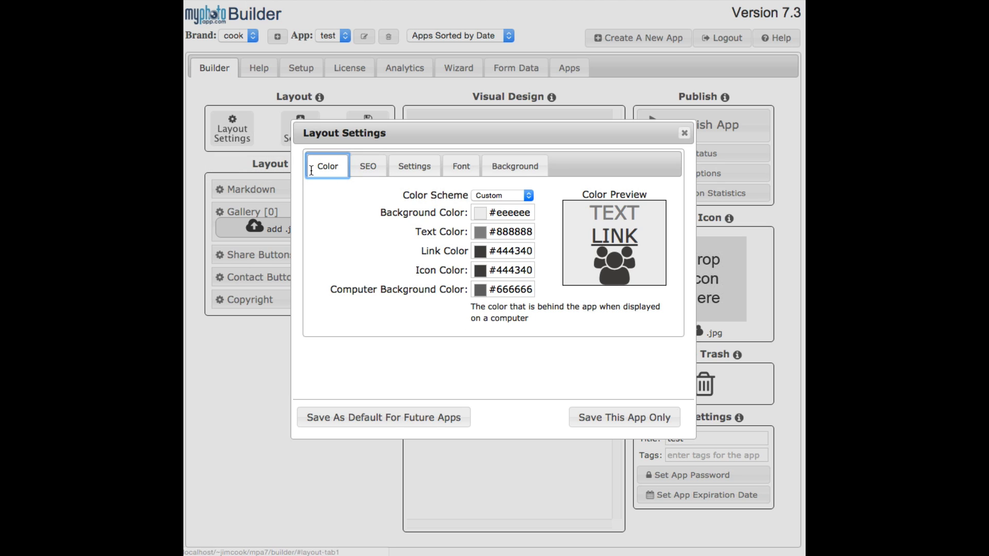
left_click(518, 164)
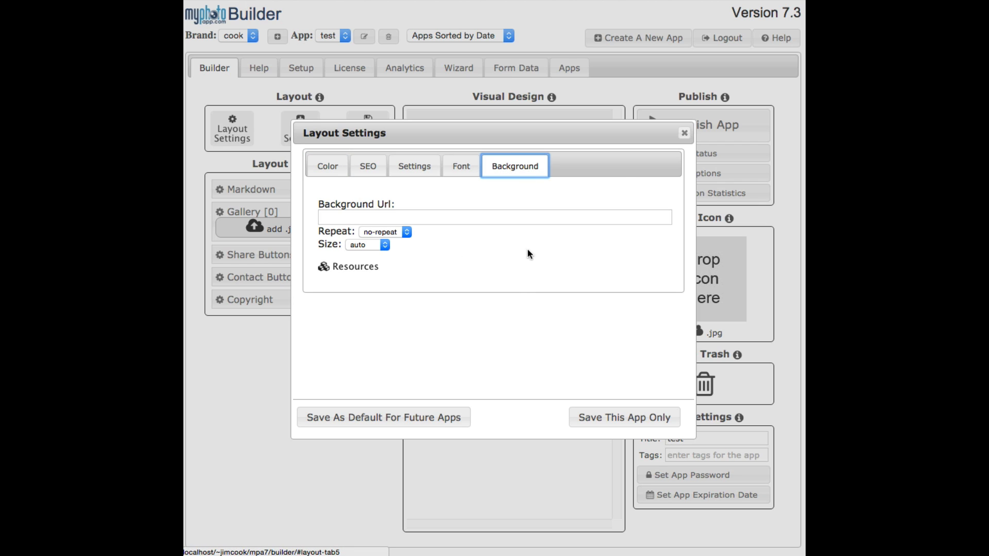
left_click(322, 215)
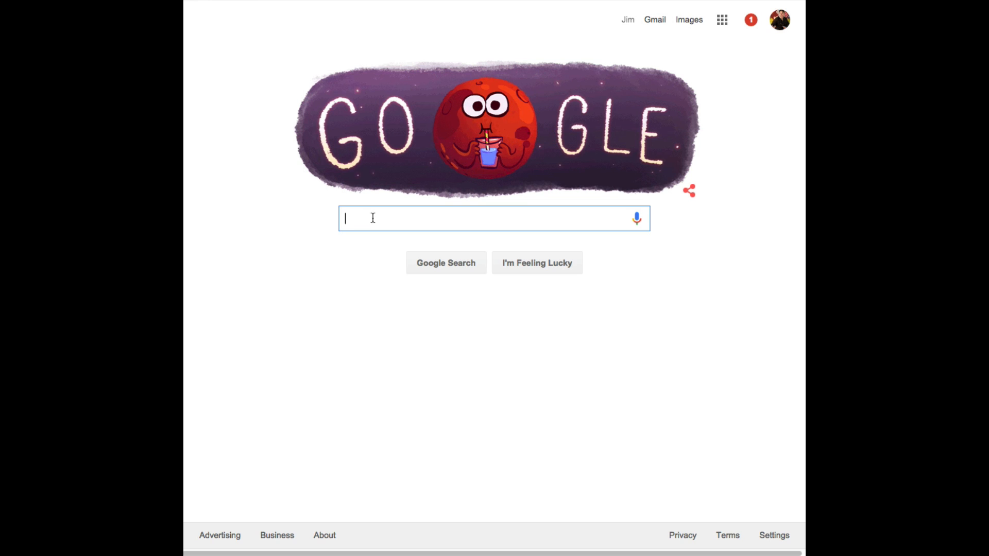
Switch to Google and search for images of "paper background tiled"
type("paper ")
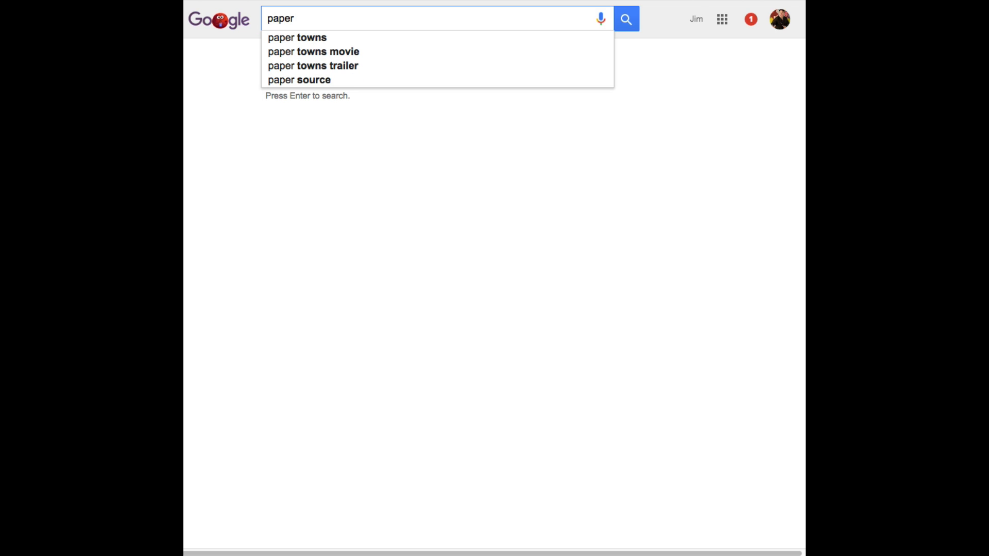
type("b")
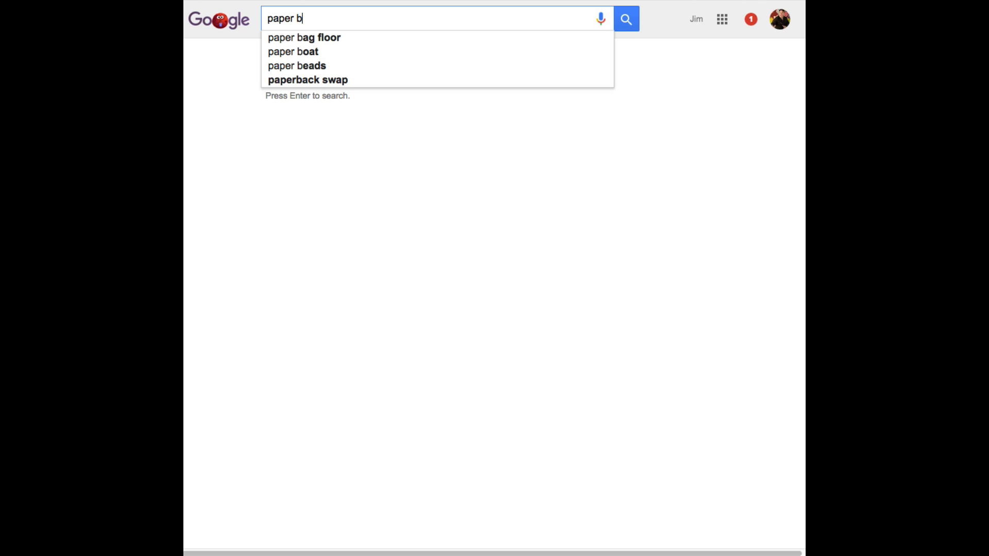
type("ac")
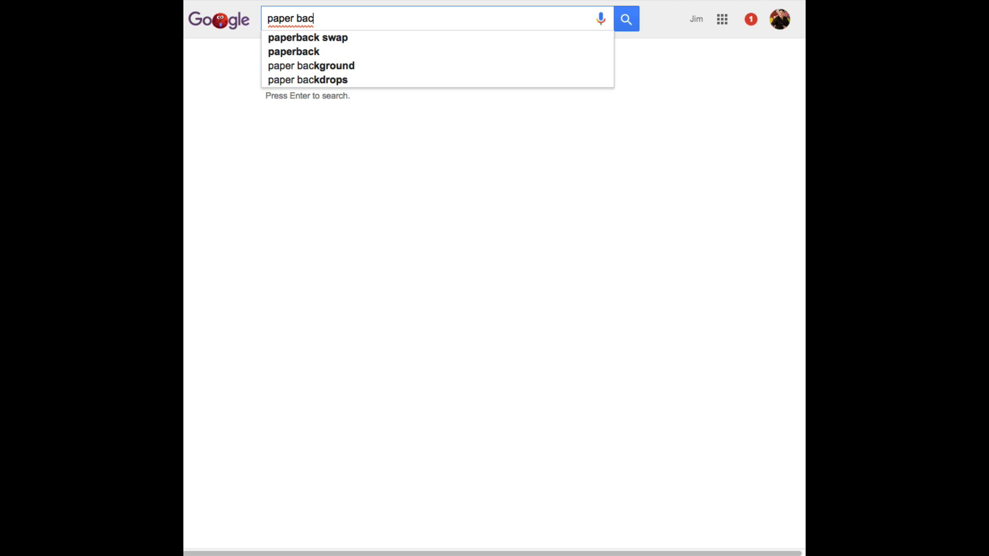
type("kground")
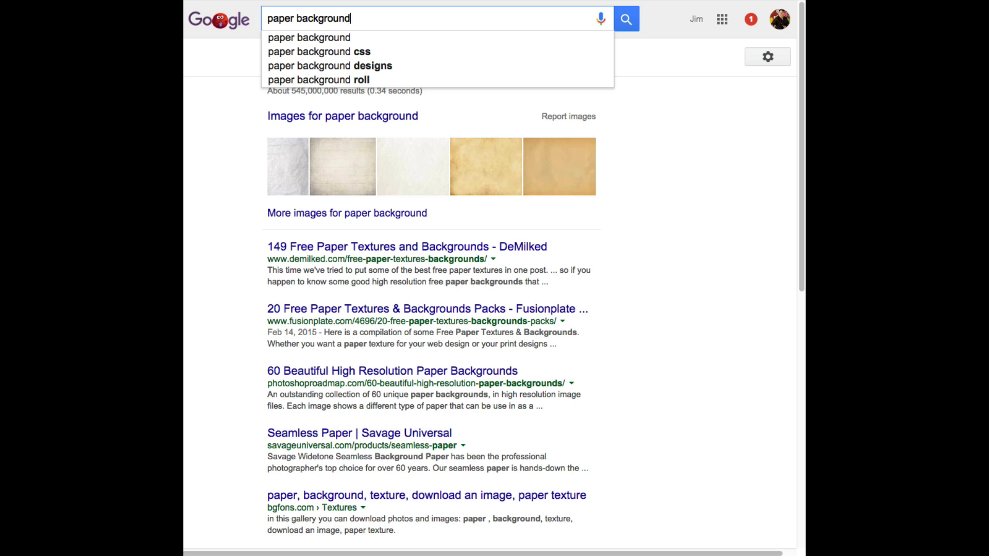
type(" tiled")
key("Return")
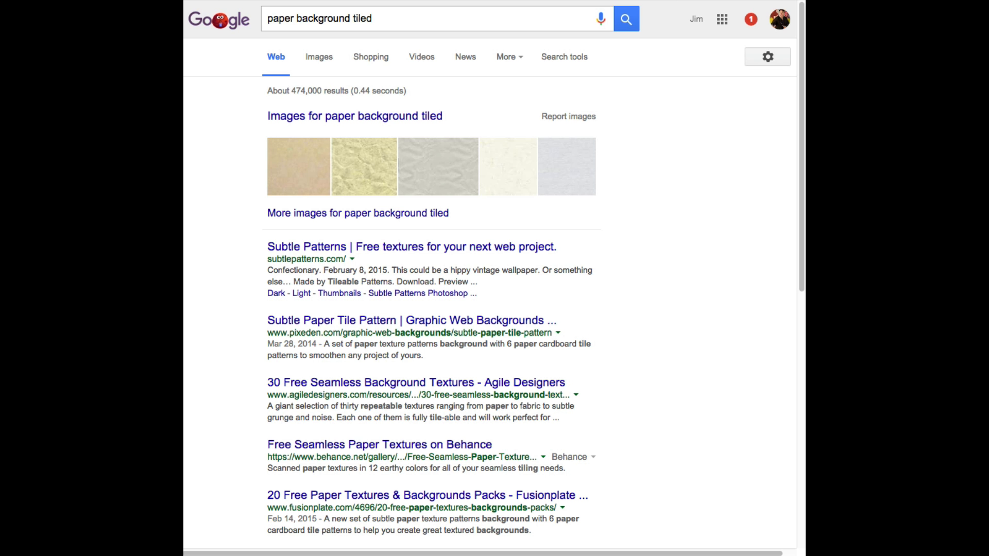
left_click(320, 57)
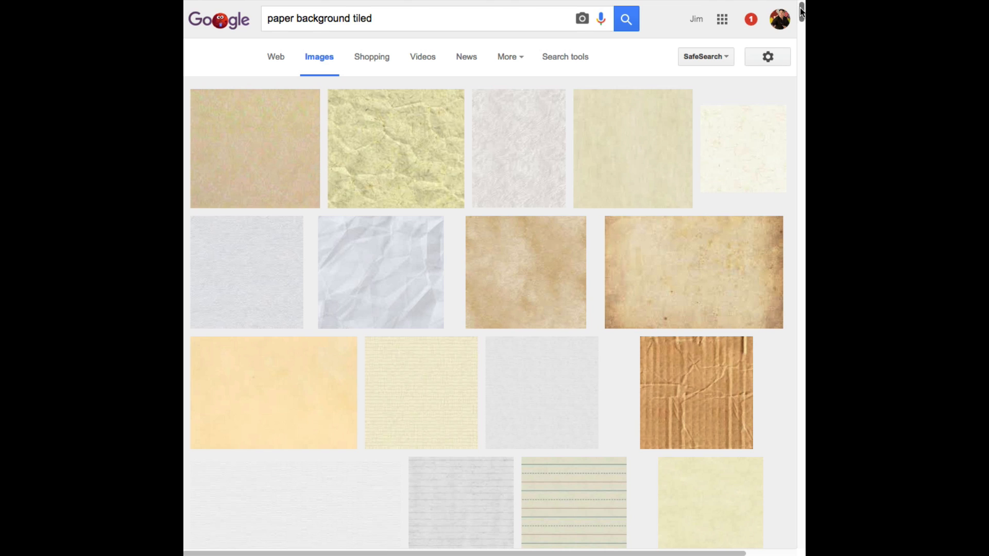
Find the 256 × 256 yellow lined paper tile in the image results, open it full size and save it to disk
left_click_drag(802, 11, 803, 22)
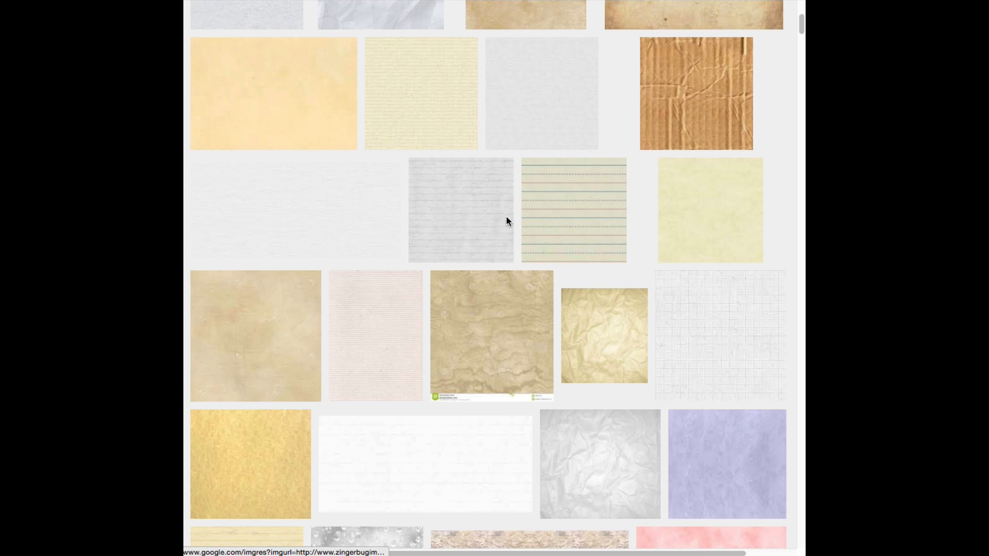
left_click_drag(799, 22, 802, 43)
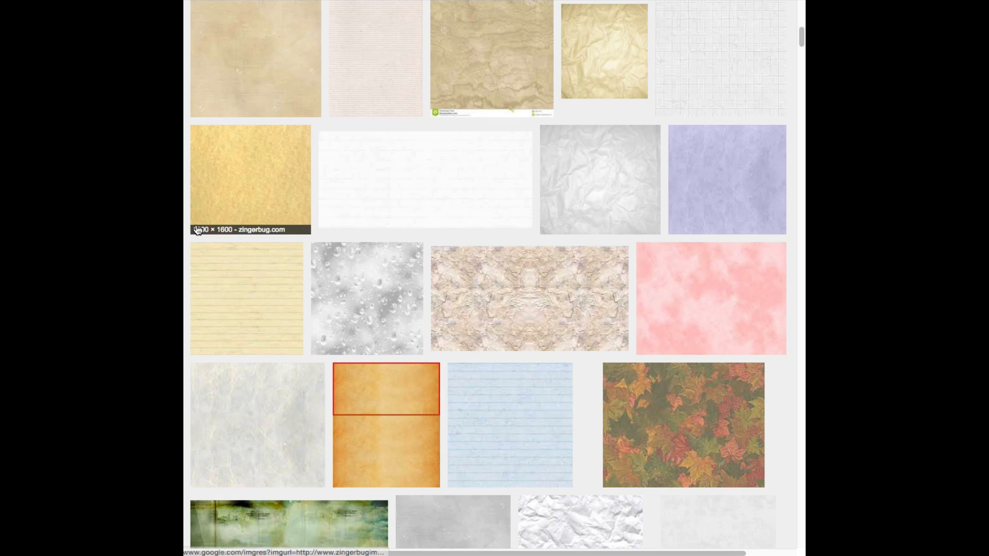
left_click(242, 299)
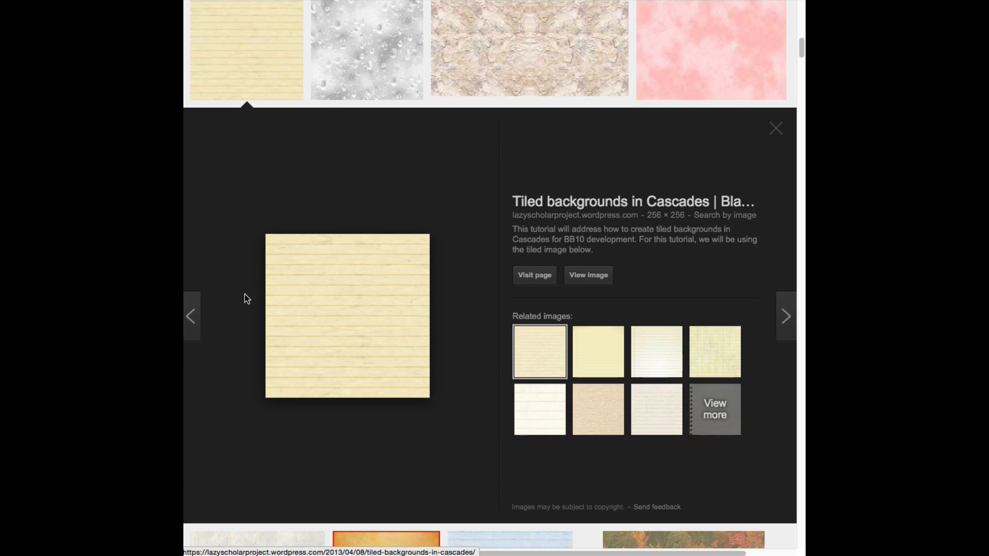
left_click(589, 276)
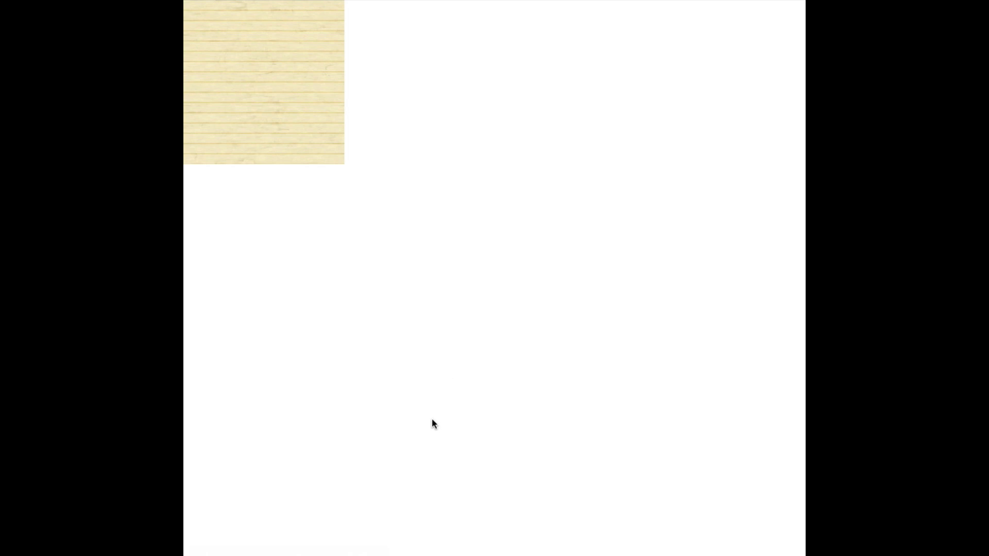
right_click(264, 80)
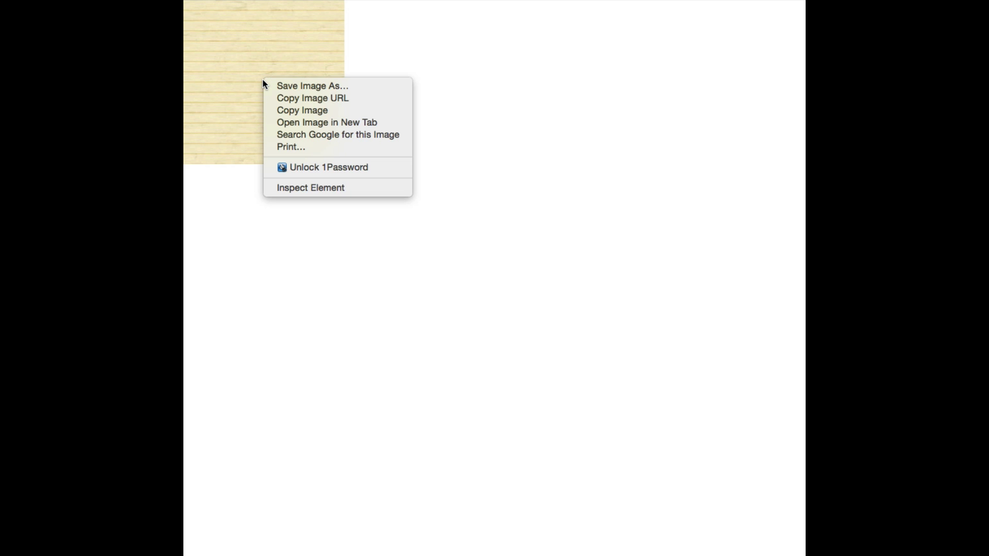
left_click(308, 85)
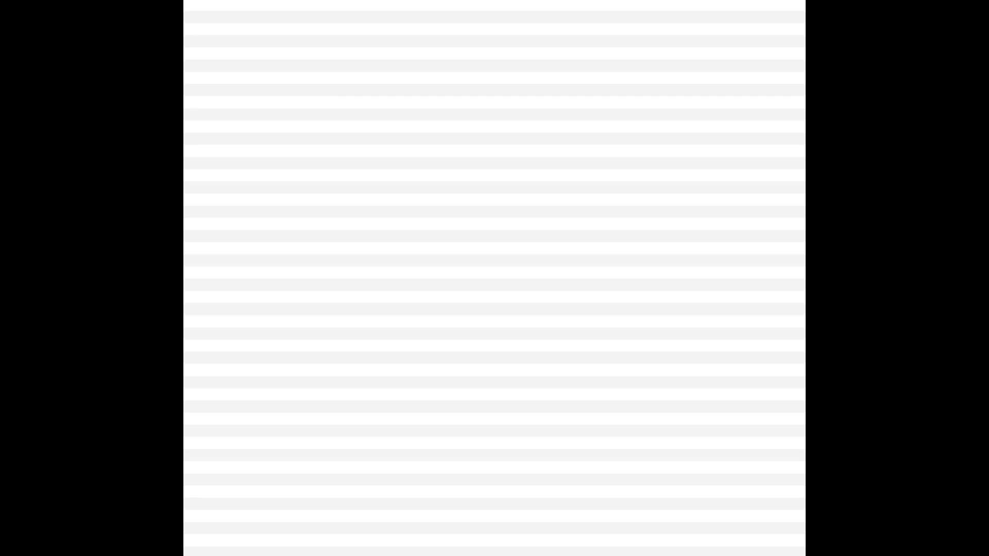
key("Return")
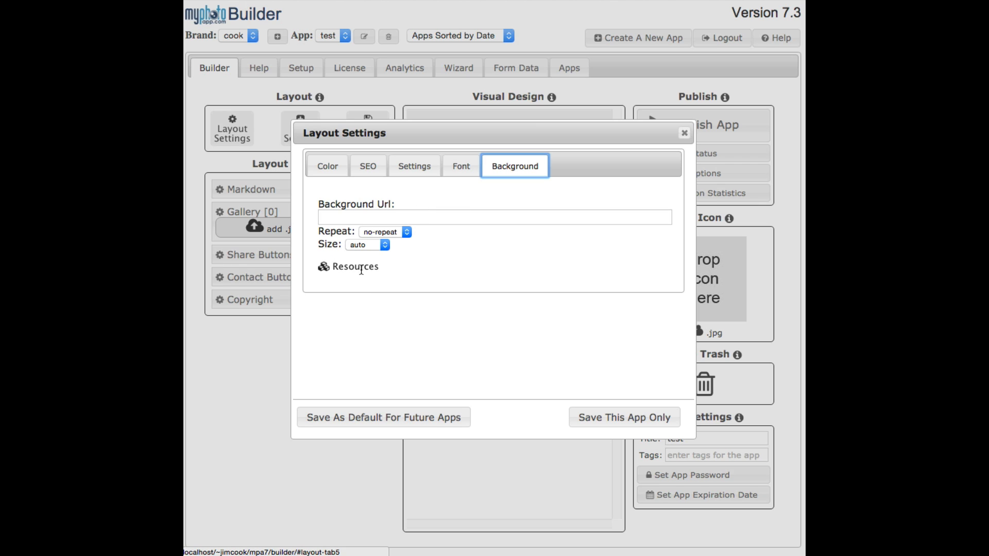
Back in the builder, upload tiled_image.jpg to the app resources and enter its resource URL as the layout's Background Url
left_click(323, 268)
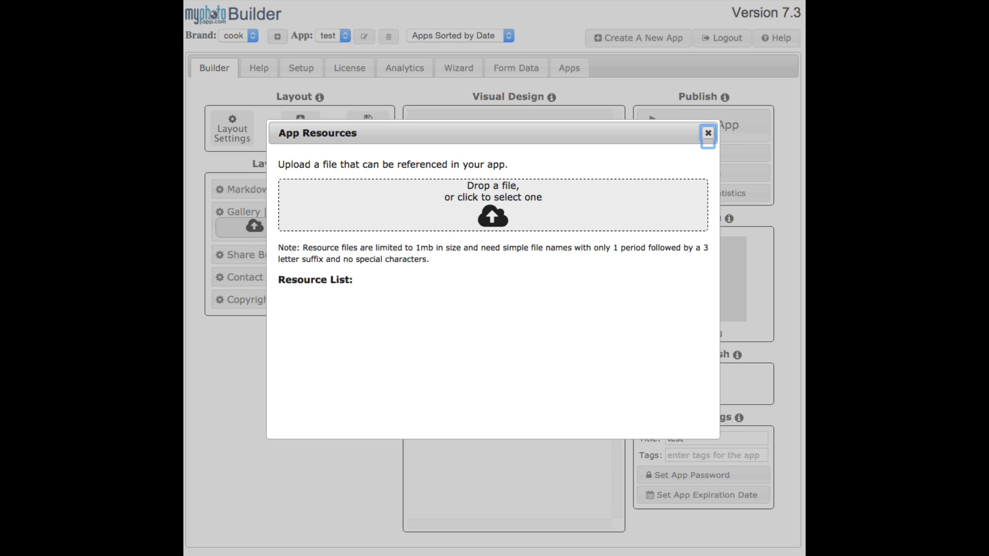
left_click_drag(641, 231, 499, 202)
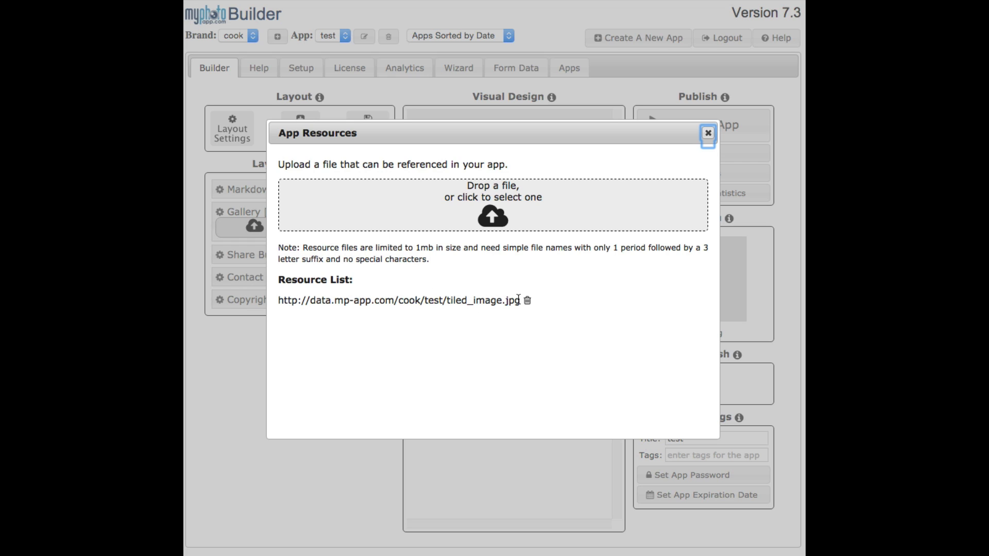
left_click_drag(521, 300, 278, 298)
key("super+c")
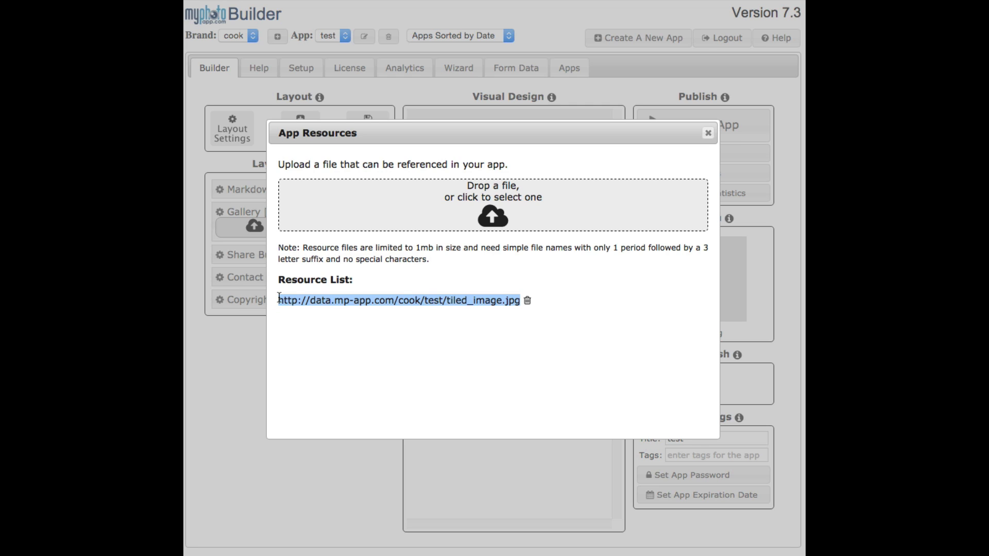
left_click(708, 133)
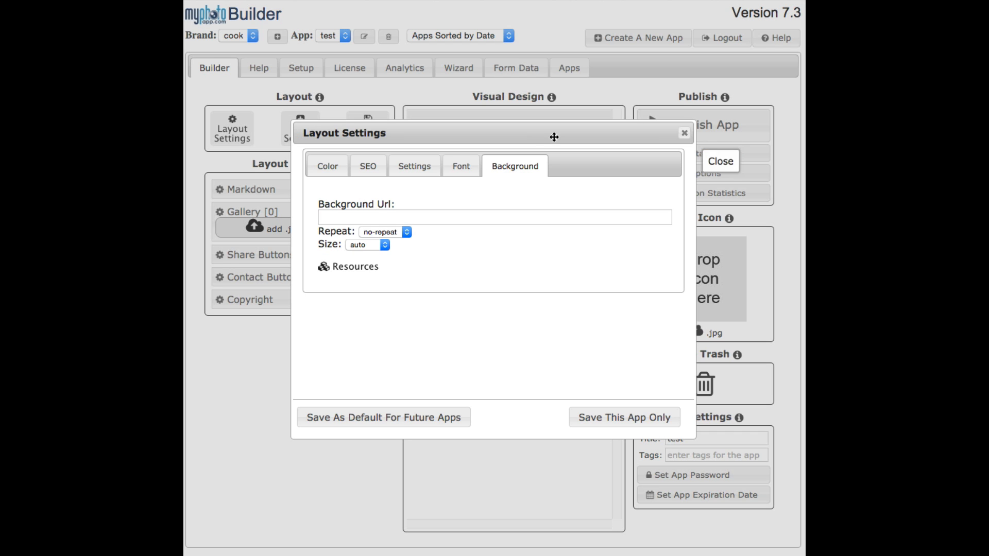
left_click(355, 217)
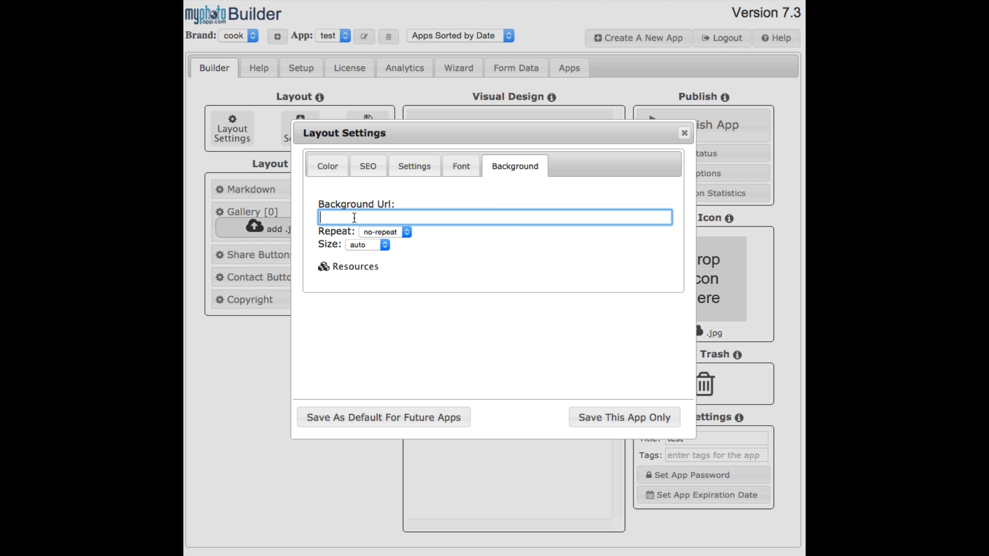
key("super+v")
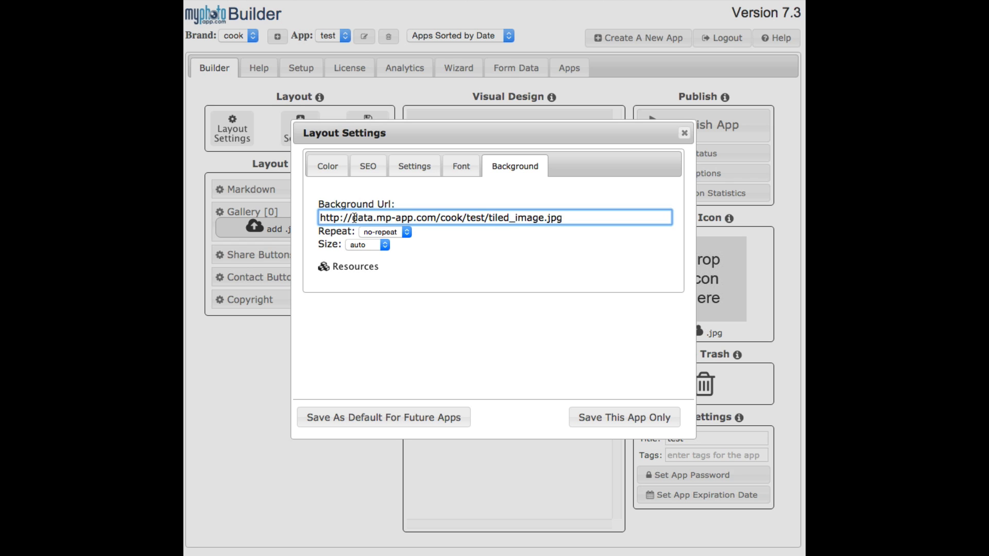
left_click(325, 272)
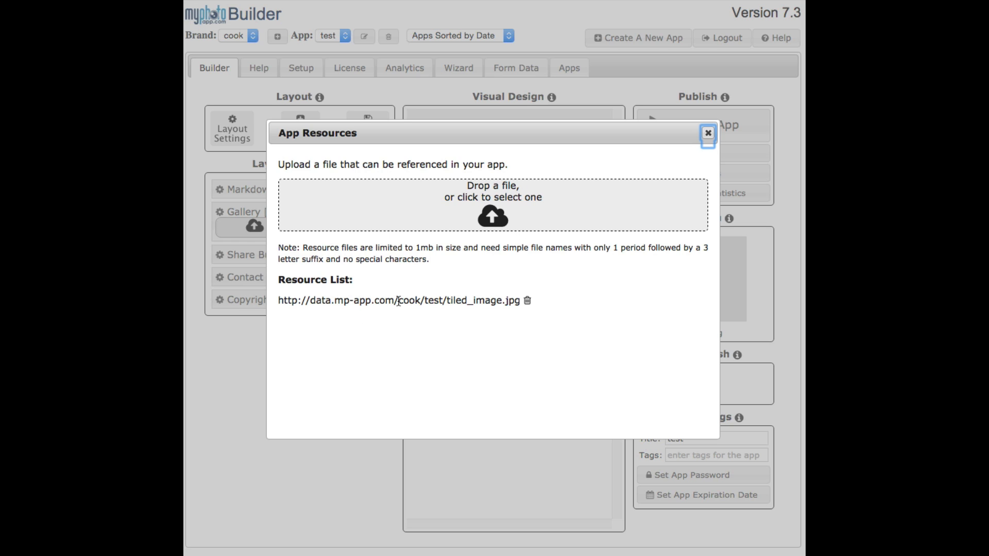
left_click_drag(395, 302, 280, 303)
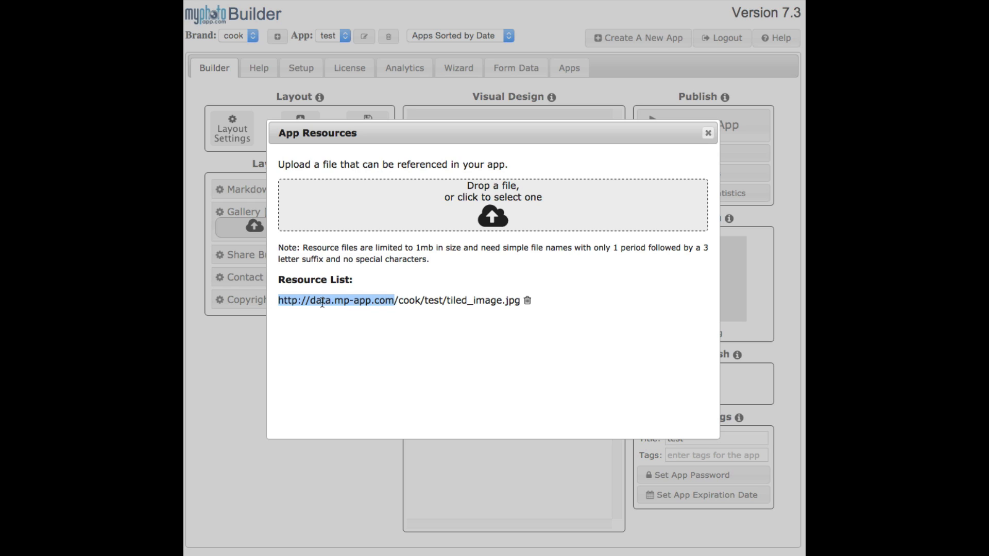
left_click(709, 132)
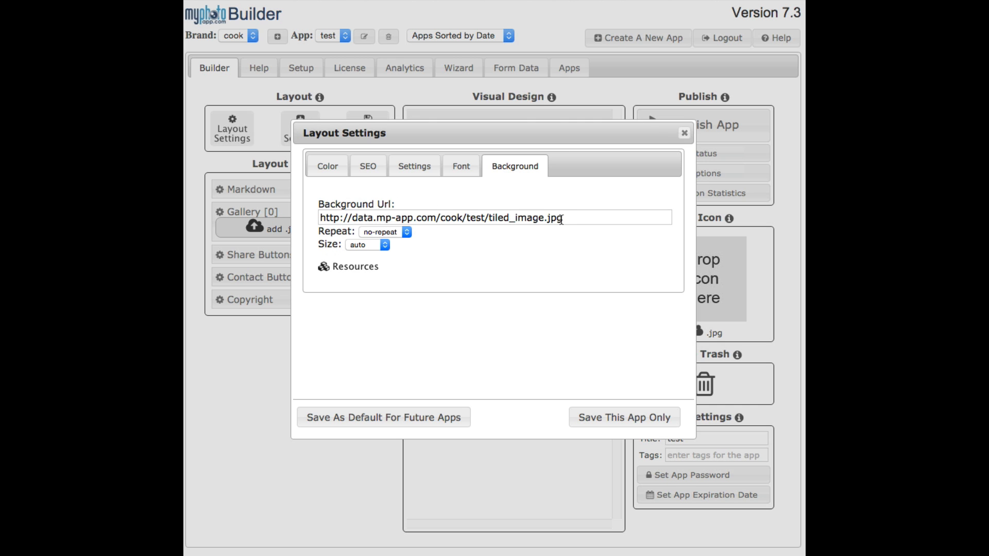
Set the background image's repeat option to repeat and save the layout settings for this app only
left_click(410, 236)
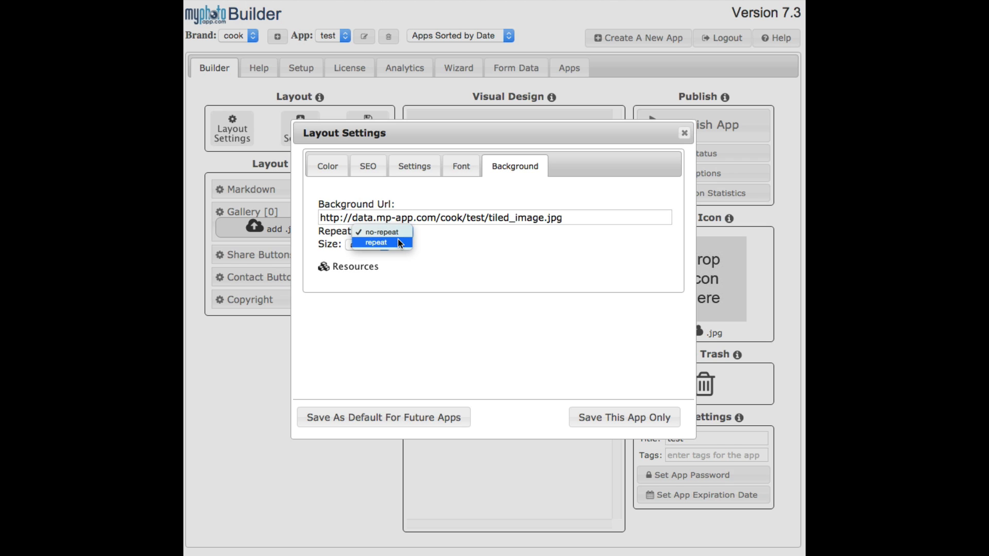
left_click(398, 241)
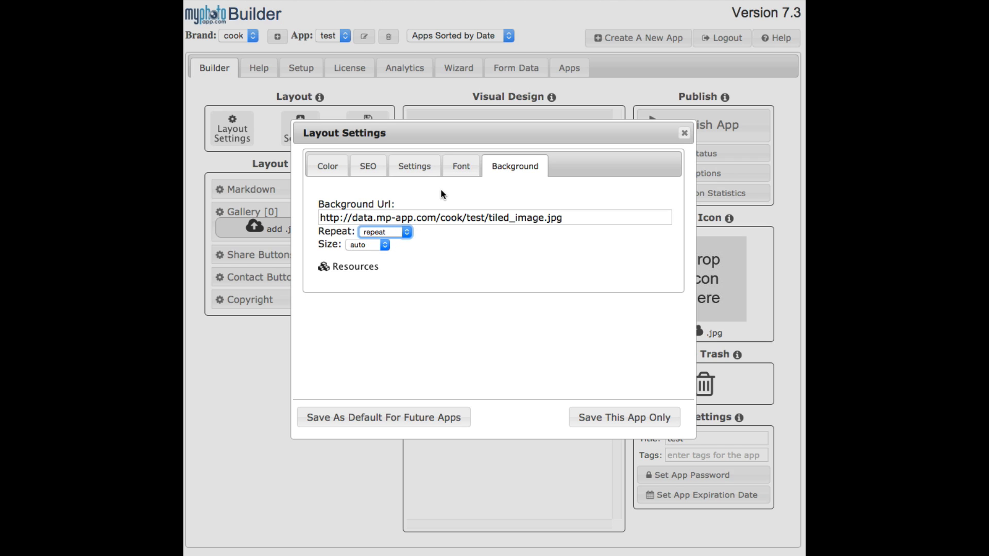
left_click(605, 418)
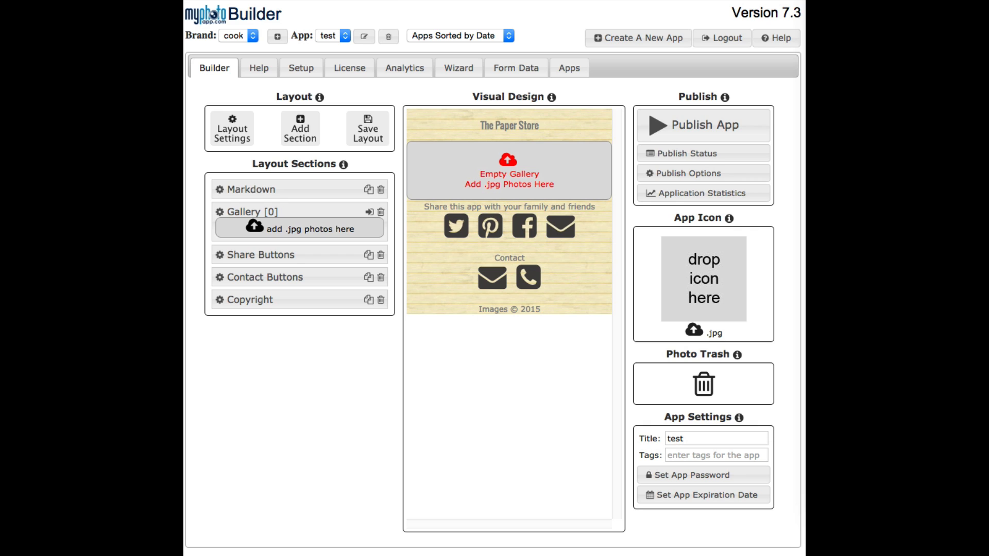
Add three .jpg photos to the empty gallery and check the whole design preview
left_click_drag(804, 176, 486, 163)
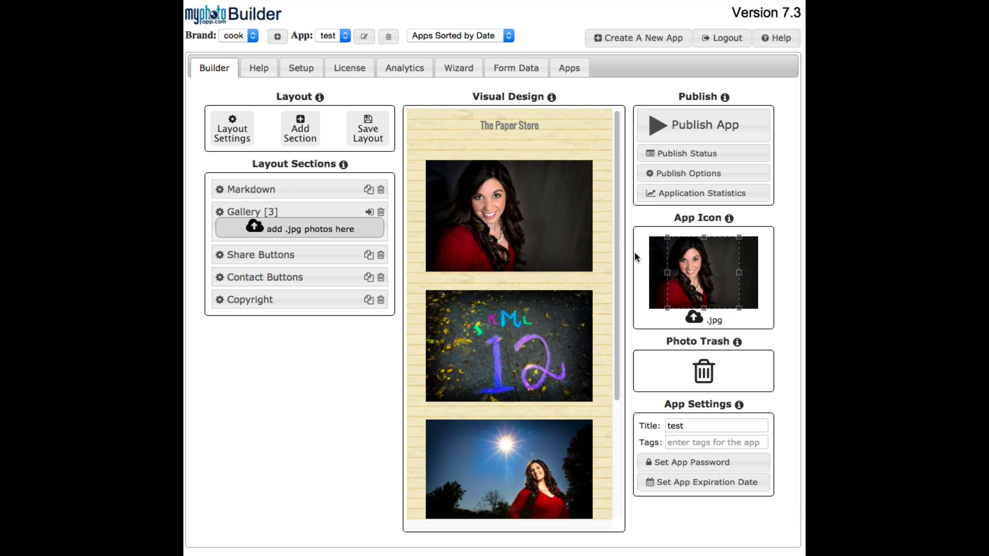
left_click_drag(617, 305, 627, 469)
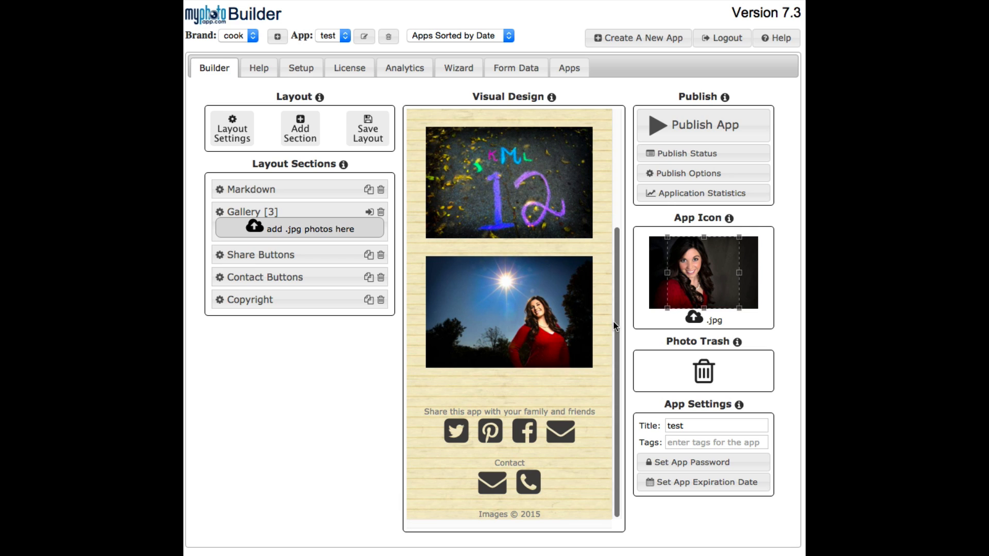
left_click_drag(615, 326, 622, 190)
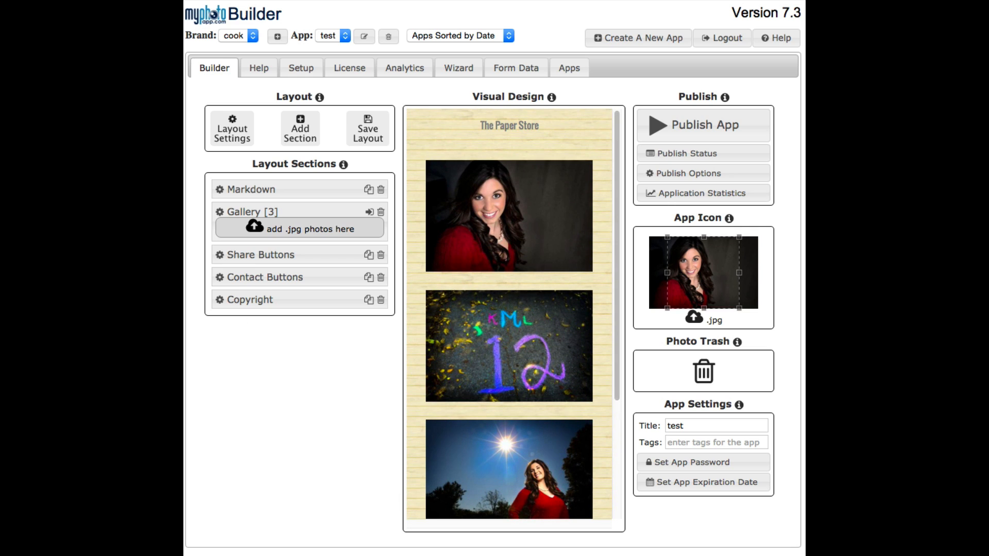
Change the Gallery section's layout to Slider and save the gallery settings
left_click(219, 213)
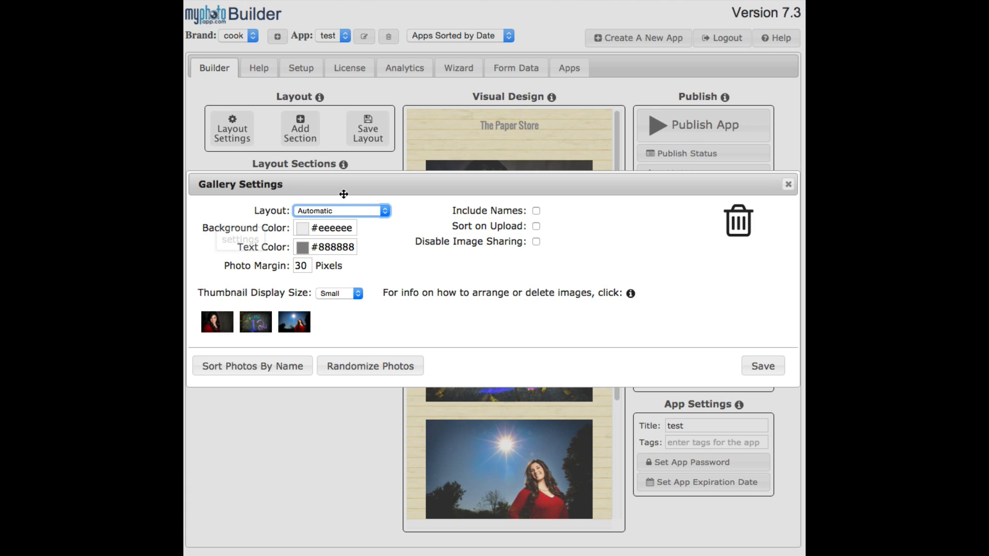
left_click(386, 211)
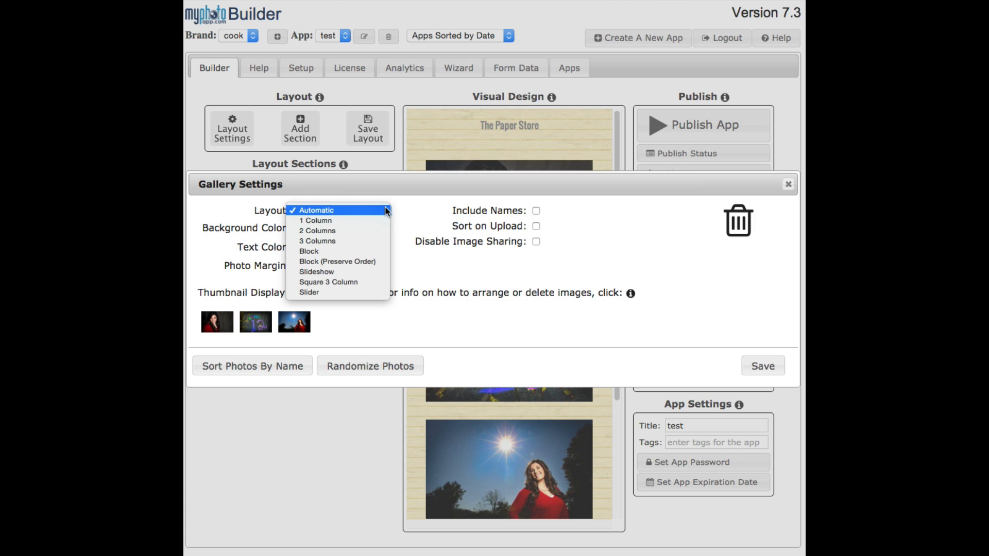
left_click(349, 293)
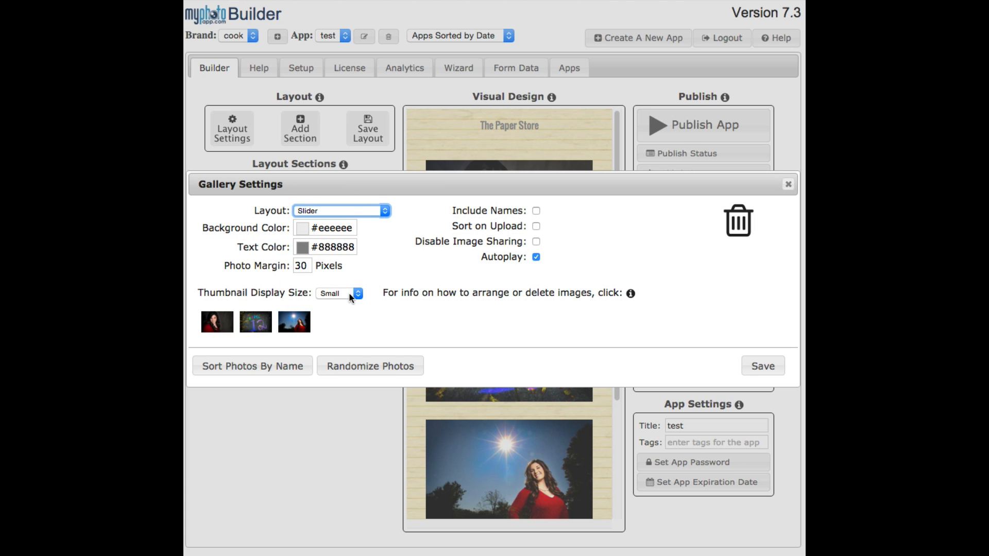
left_click(759, 367)
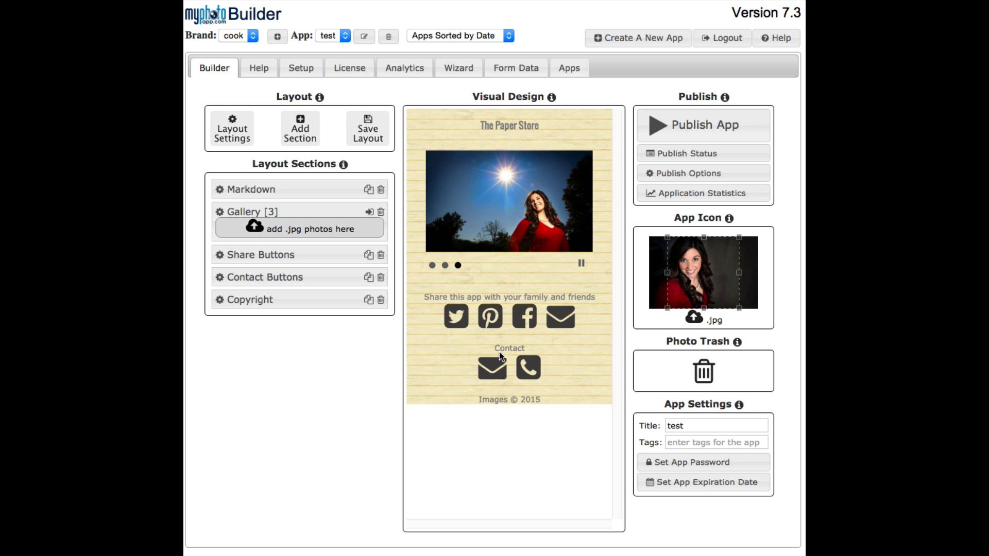
Review the link settings of the email and phone contact buttons and save the Contact Buttons section
left_click(489, 372)
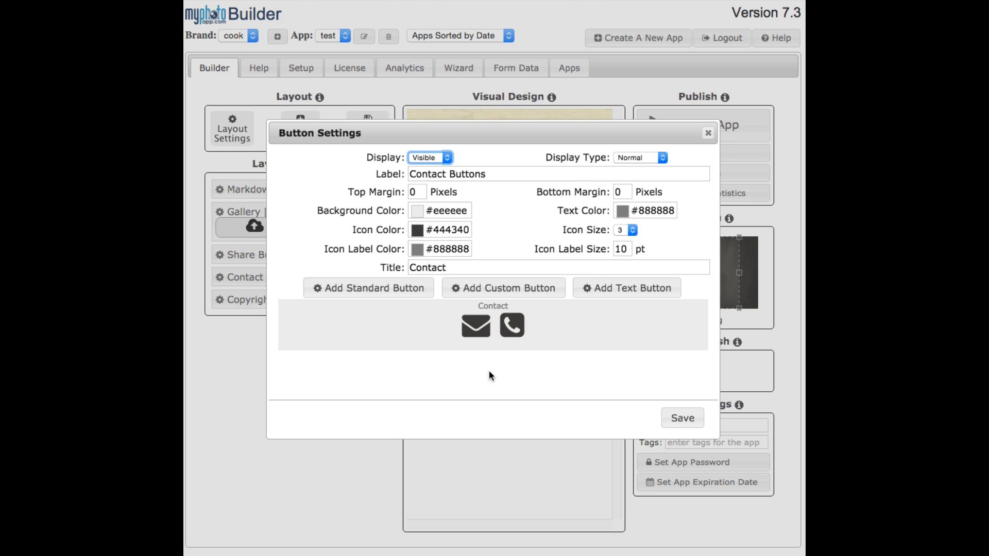
left_click(475, 327)
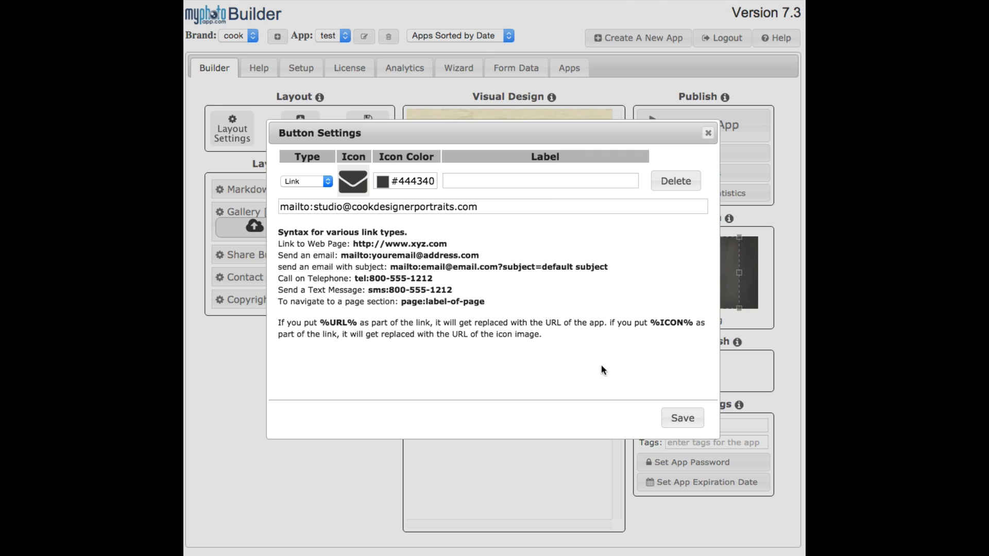
left_click(675, 417)
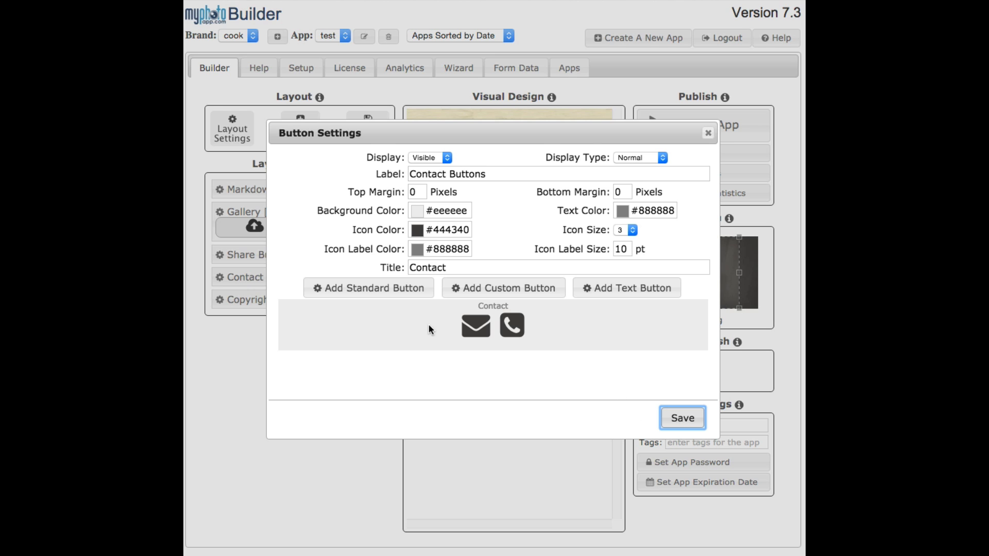
left_click(519, 327)
left_click(682, 418)
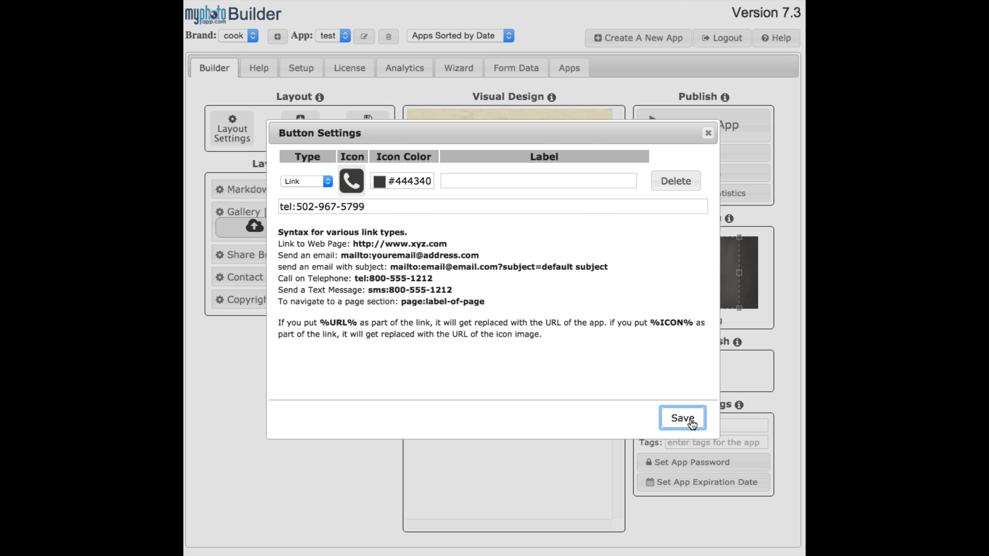
left_click(690, 419)
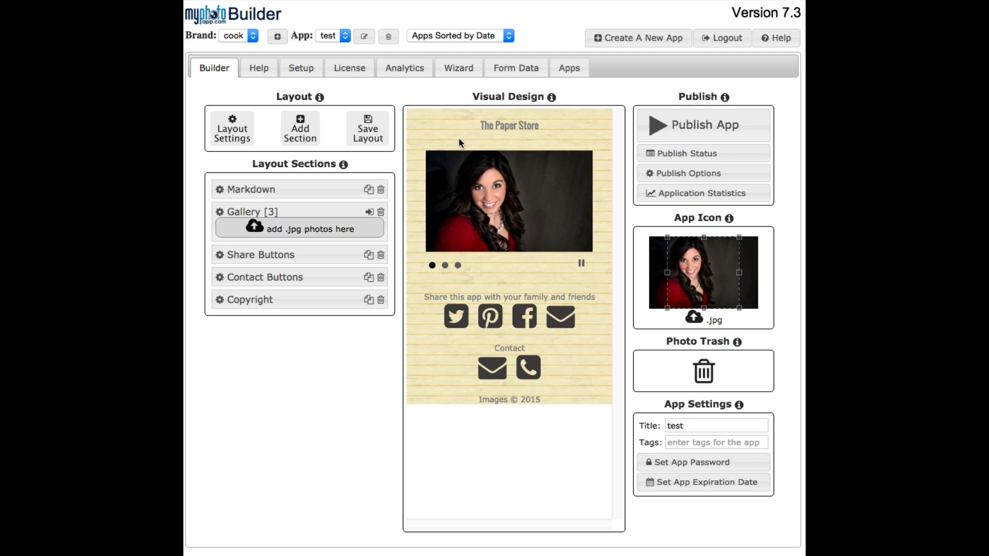